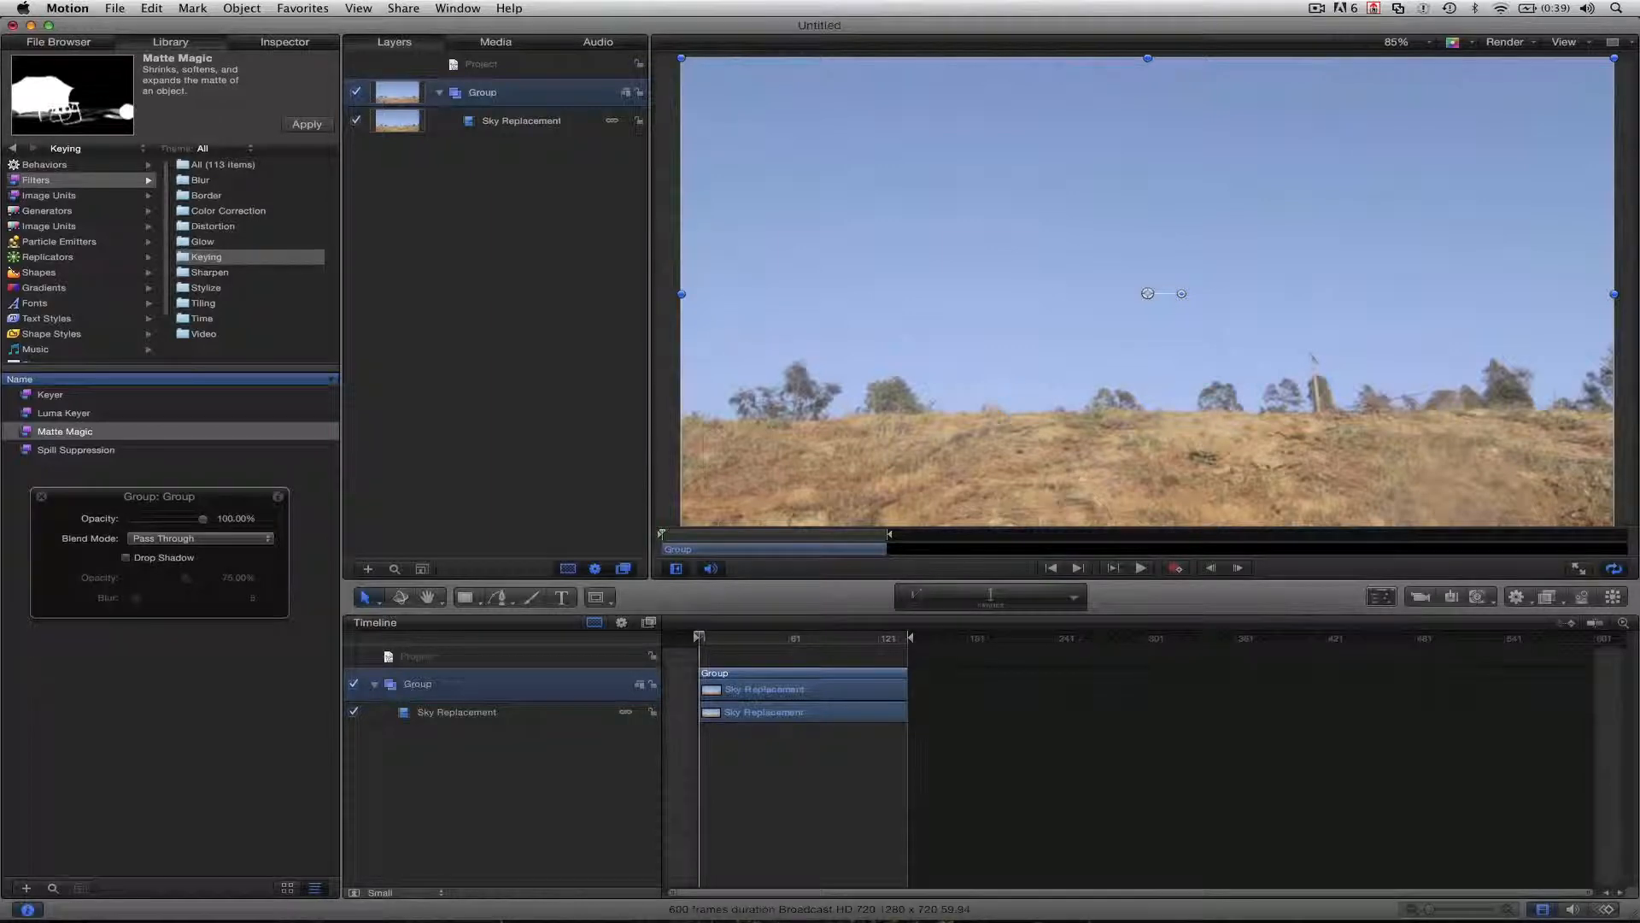
Apply the Keyer filter from the Keying category to the Sky Replacement clip
{"action": "left_click_drag", "start_coordinate": [662, 535], "coordinate": [794, 534]}
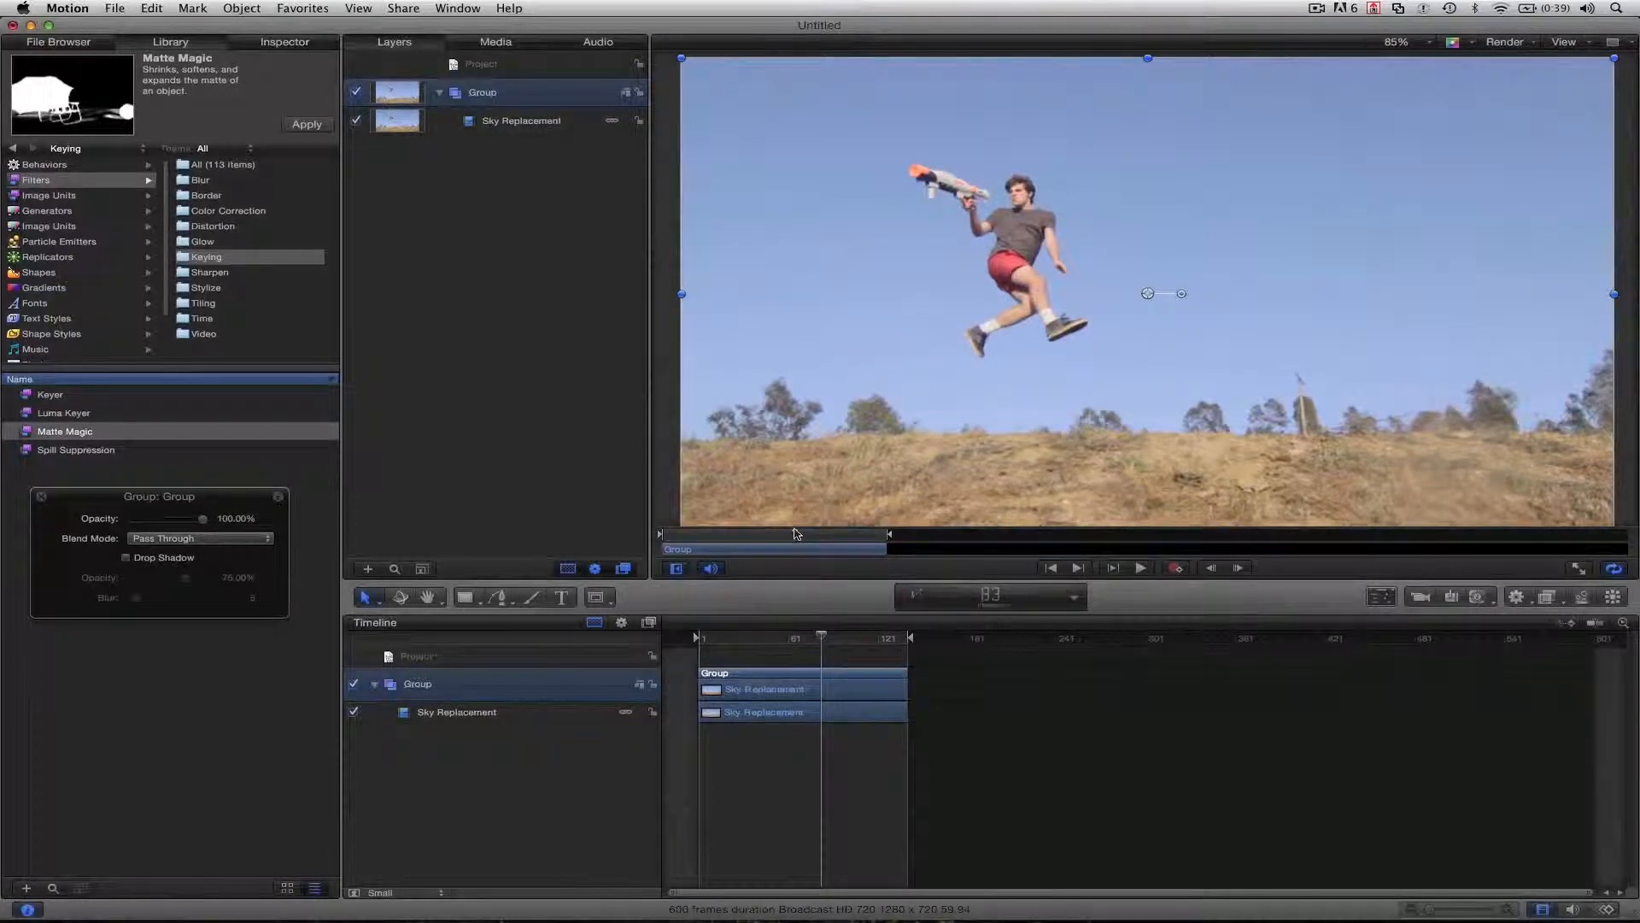
{"action": "mouse_move", "coordinate": [795, 534]}
{"action": "left_mouse_down"}
{"action": "mouse_move", "coordinate": [735, 536]}
{"action": "mouse_move", "coordinate": [781, 542]}
{"action": "left_mouse_up"}
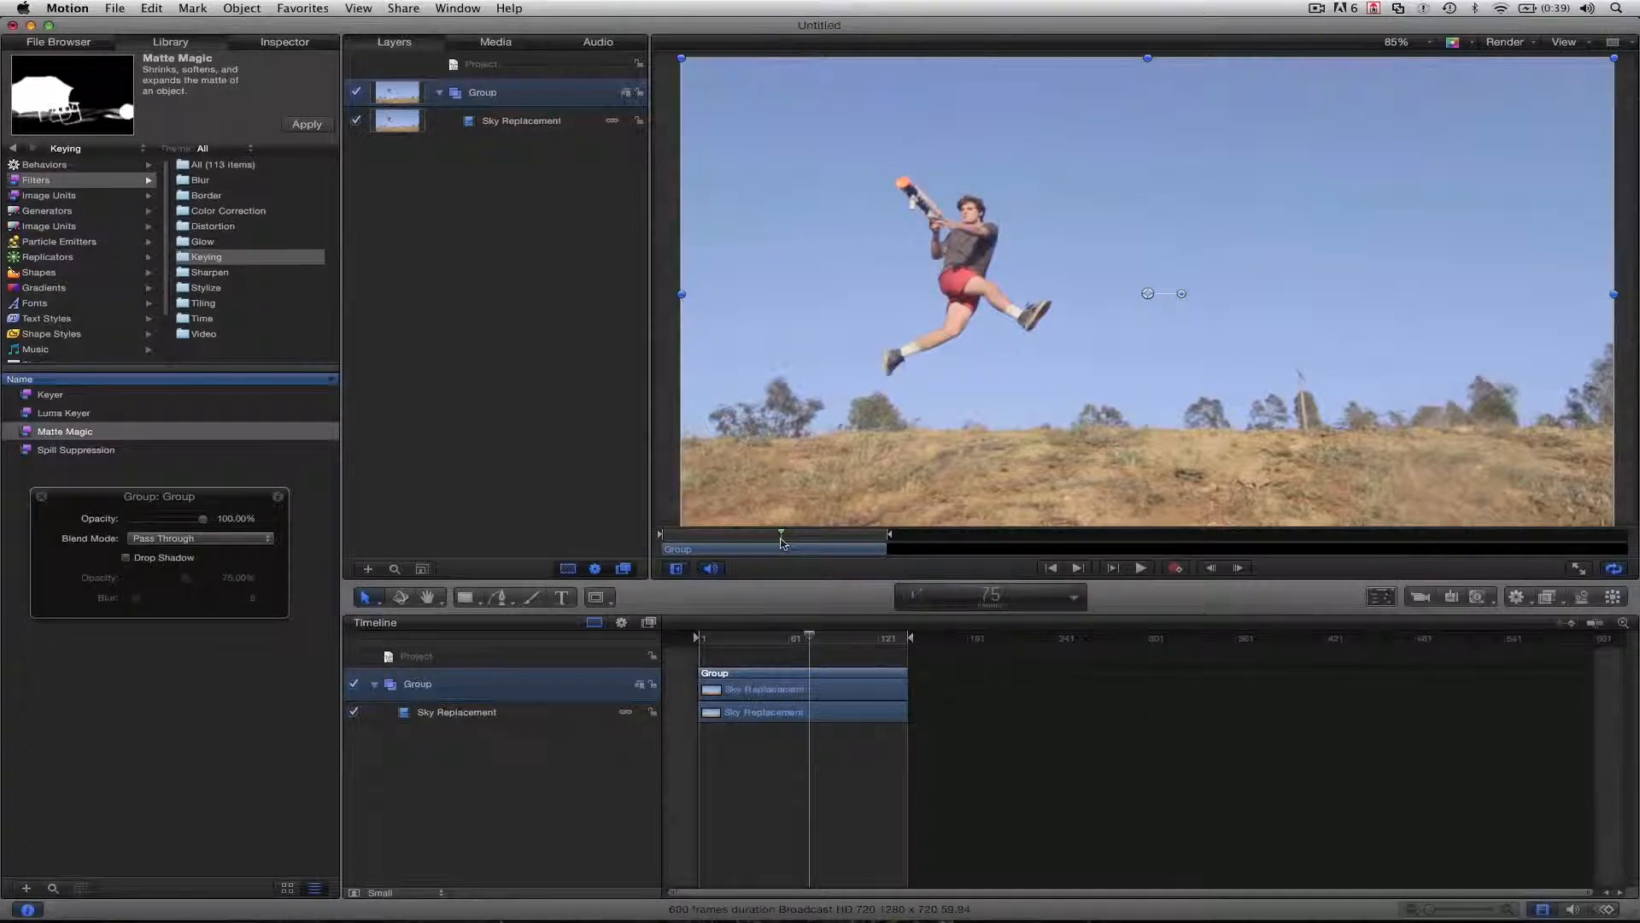
{"action": "left_click_drag", "start_coordinate": [781, 541], "coordinate": [854, 557]}
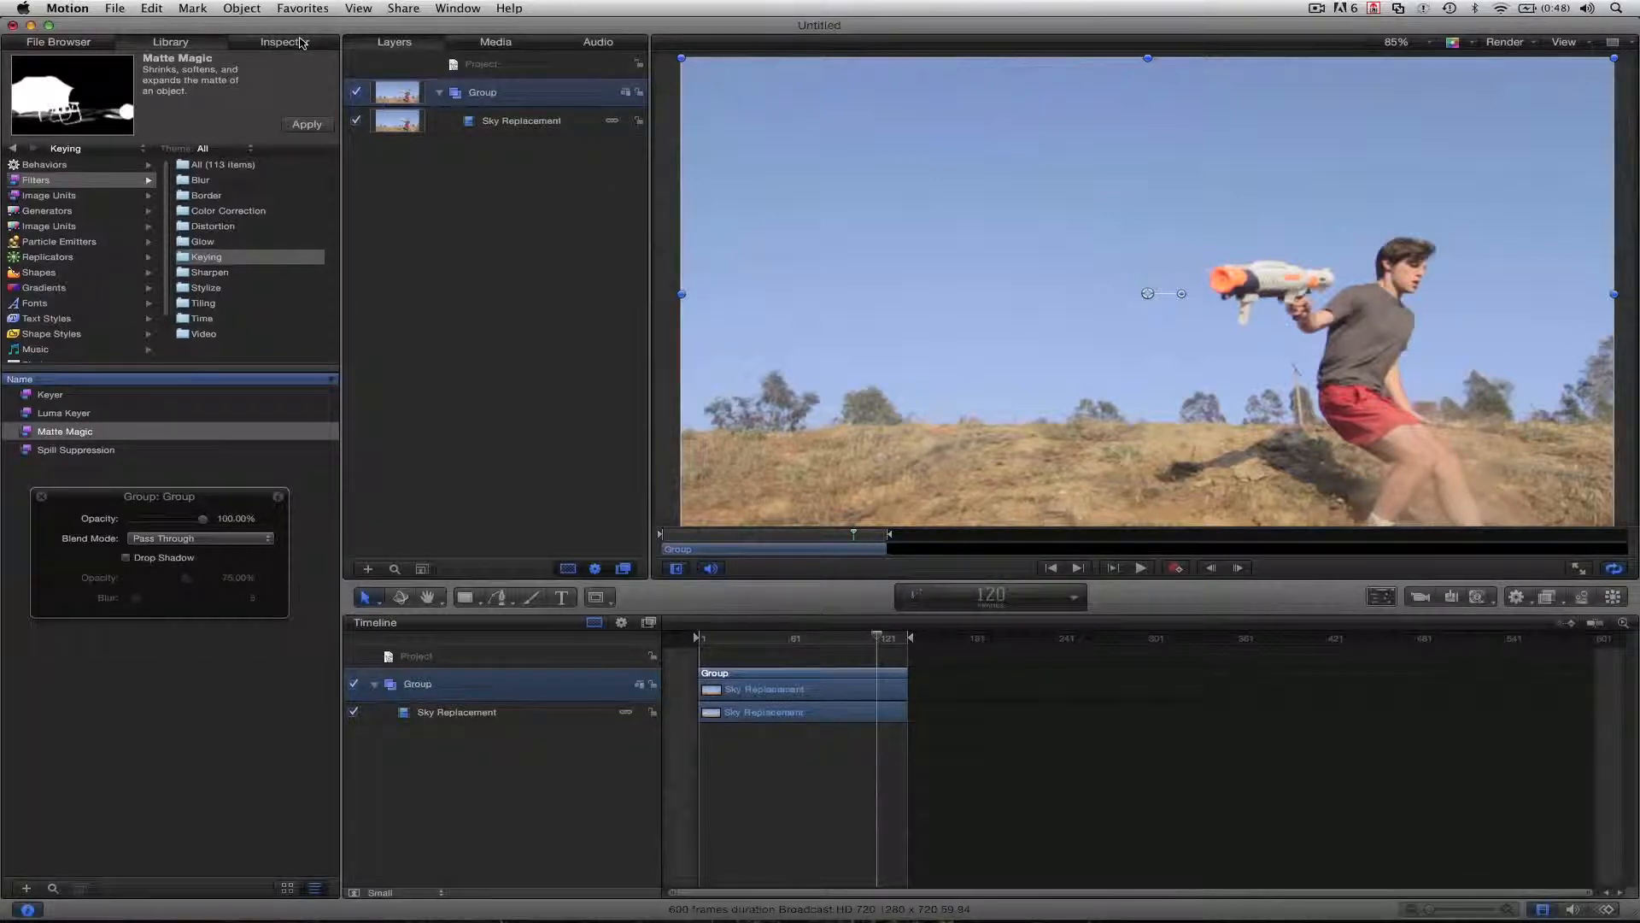
{"action": "left_click", "coordinate": [51, 398]}
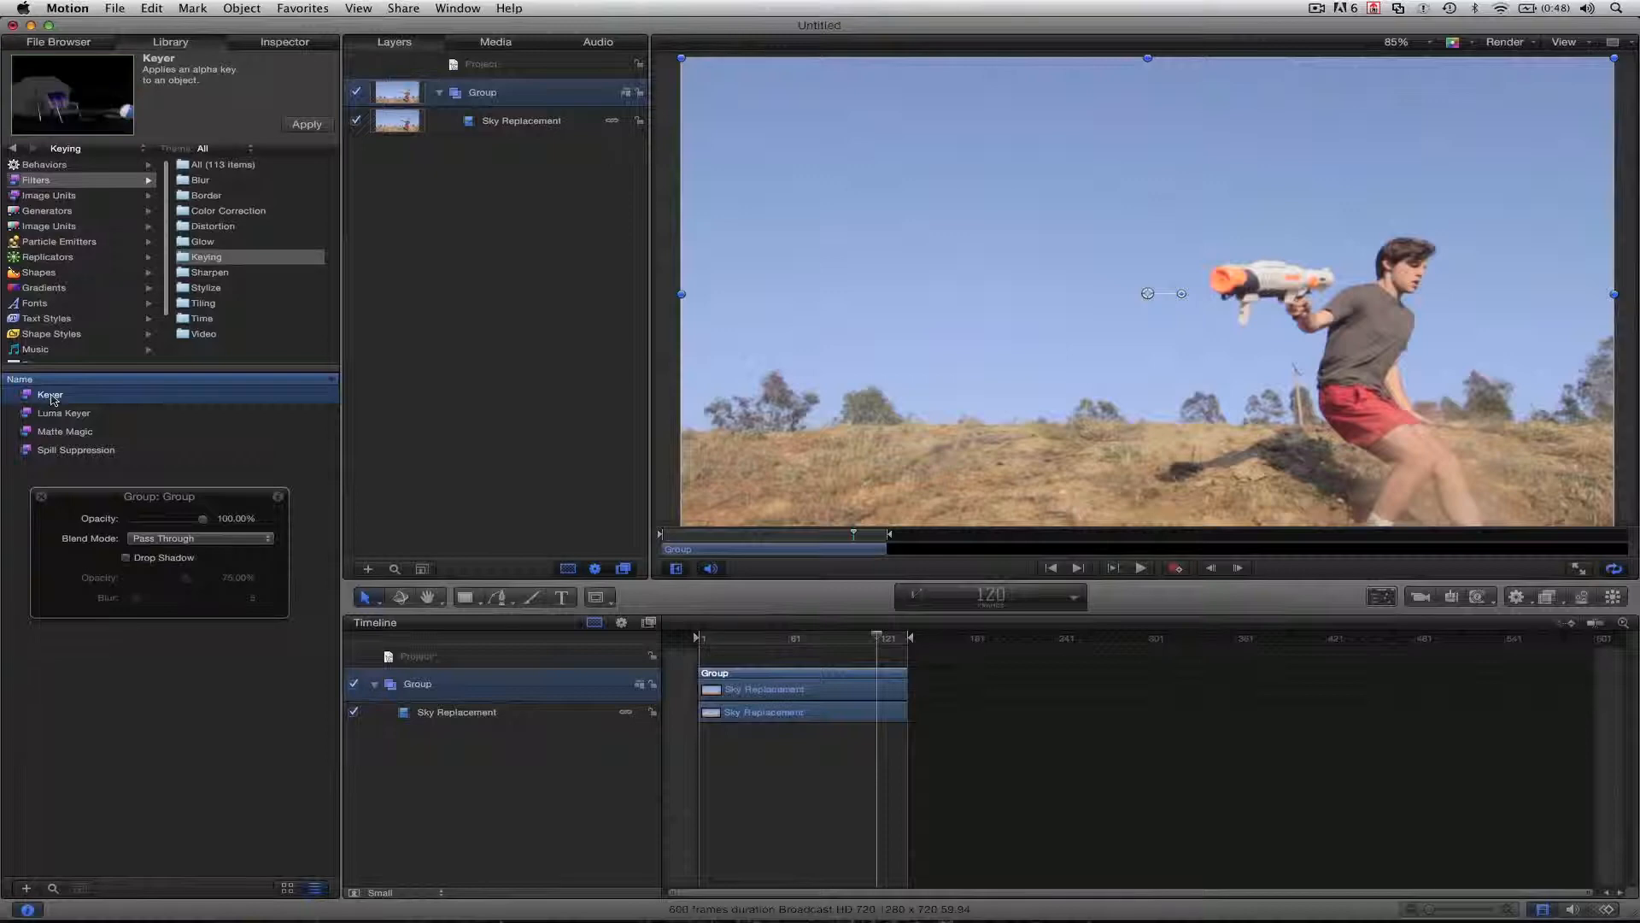
{"action": "left_click_drag", "start_coordinate": [51, 395], "coordinate": [541, 122]}
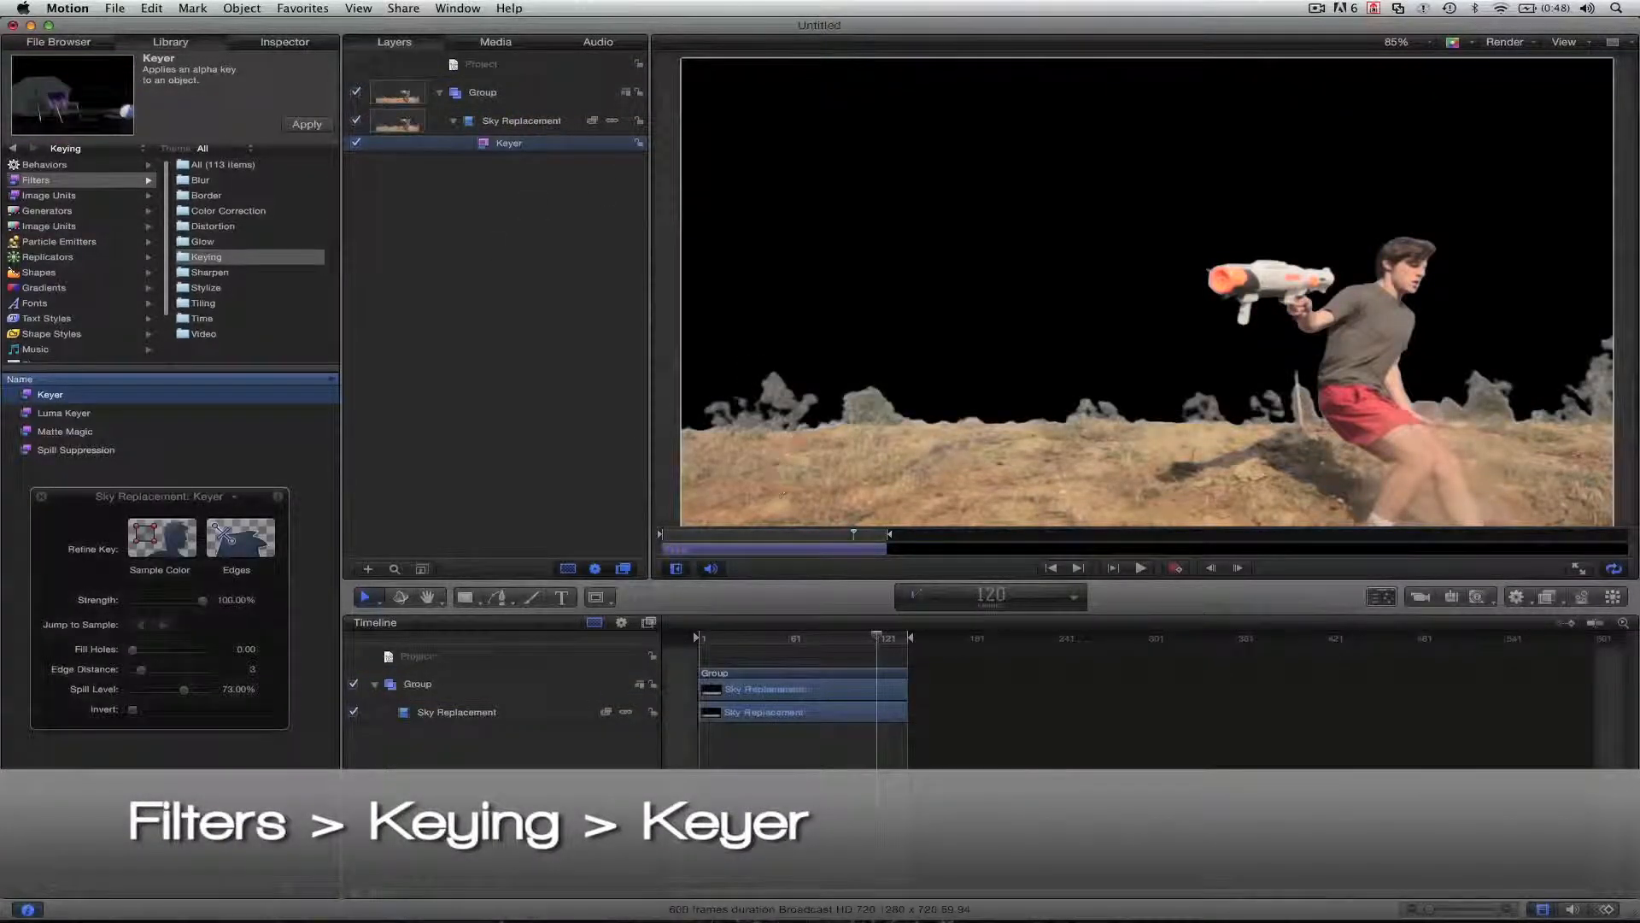
Add the blue sky JPEG in its own group behind the keyed footage and make it start at the first frame
{"action": "left_click_drag", "start_coordinate": [706, 537], "coordinate": [755, 550]}
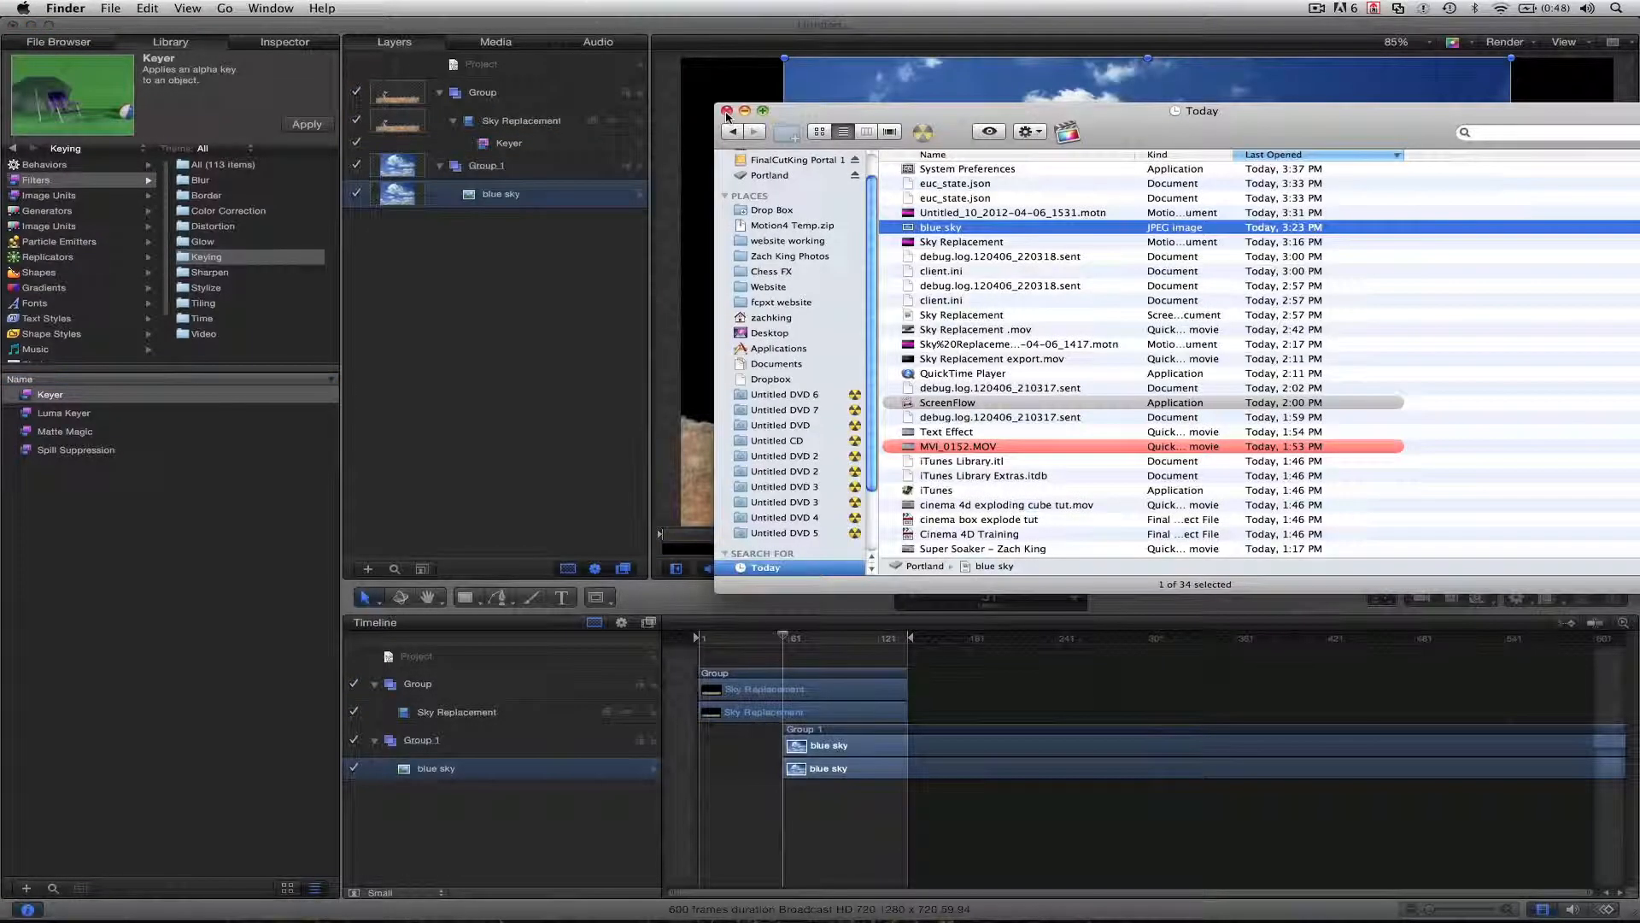
{"action": "left_click", "coordinate": [727, 111]}
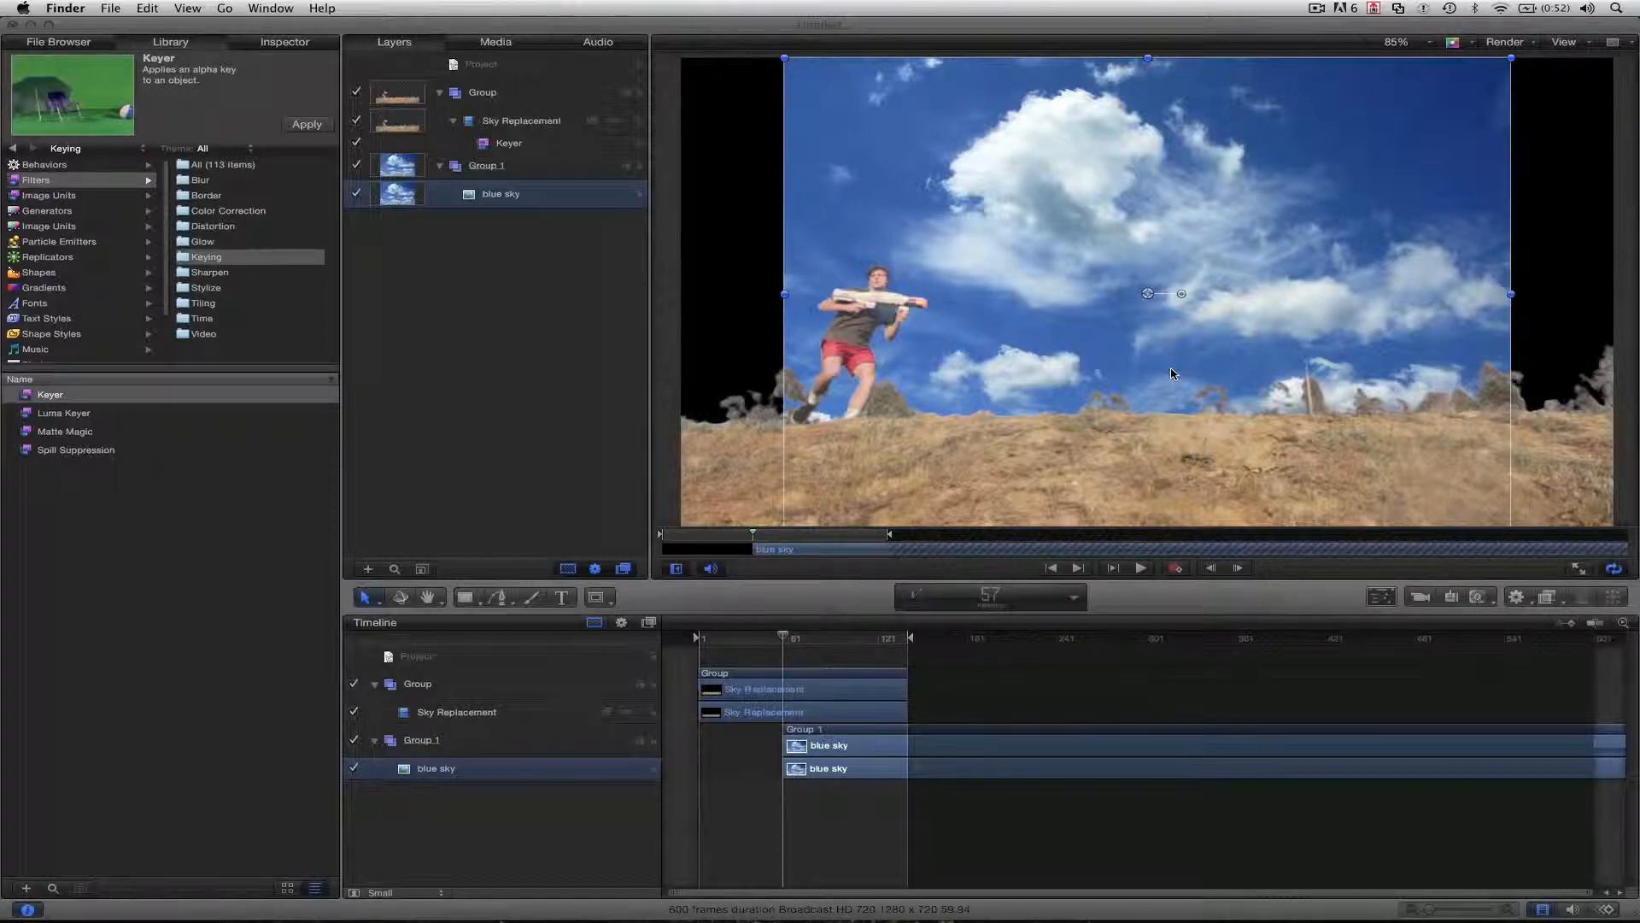
{"action": "left_click", "coordinate": [1074, 198]}
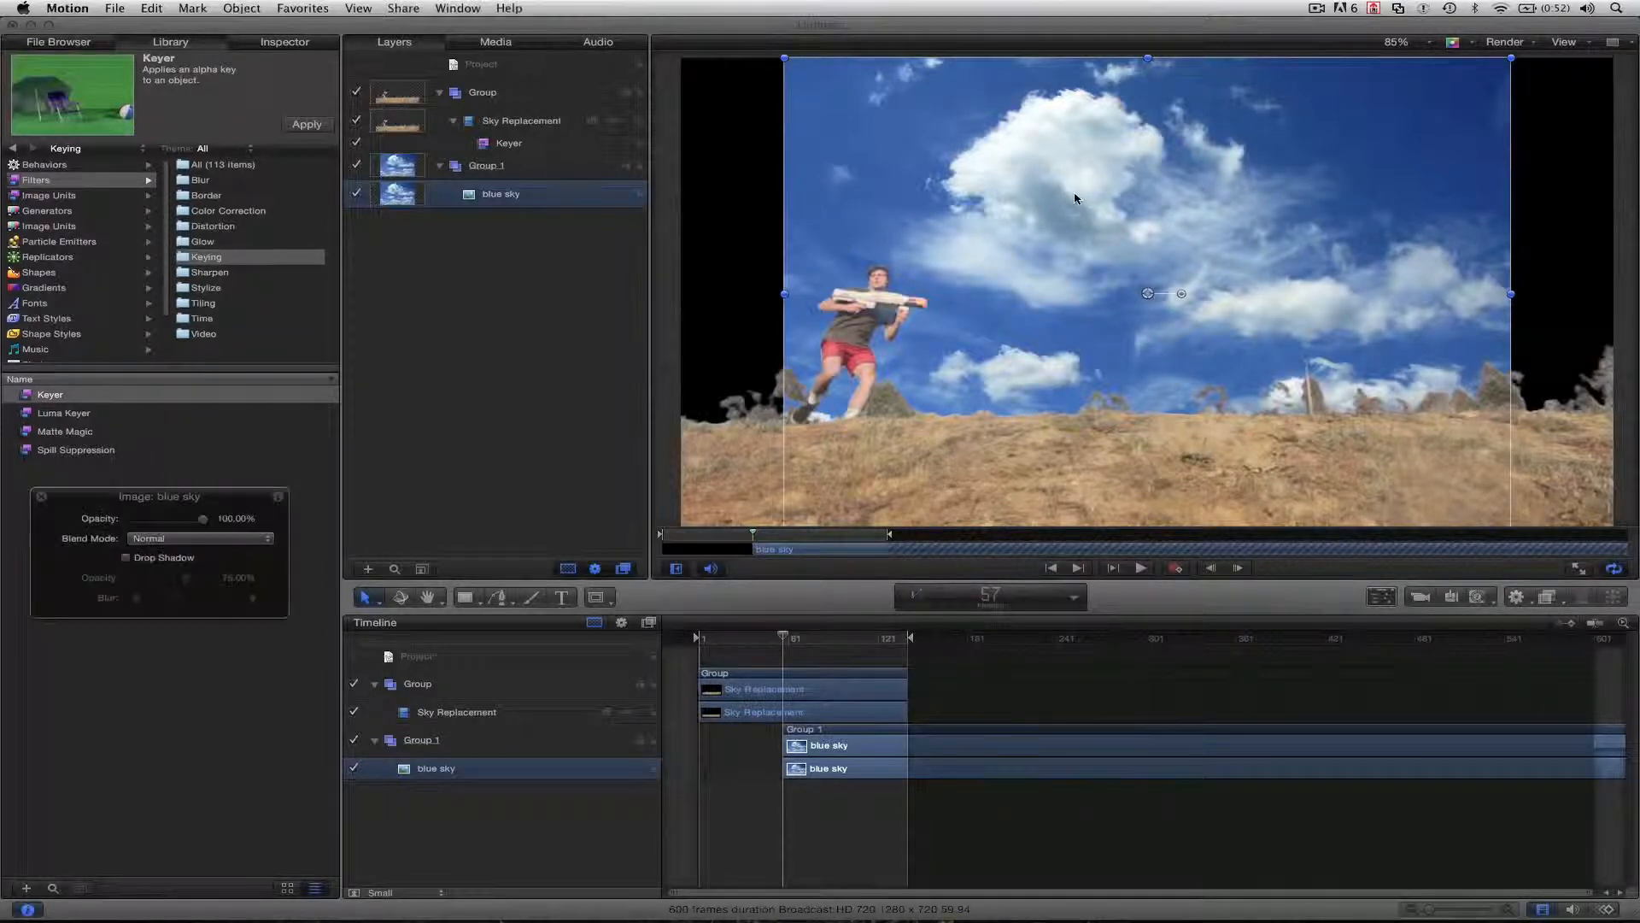
{"action": "mouse_move", "coordinate": [1047, 229]}
{"action": "left_mouse_down"}
{"action": "mouse_move", "coordinate": [993, 240]}
{"action": "mouse_move", "coordinate": [1033, 256]}
{"action": "mouse_move", "coordinate": [1025, 219]}
{"action": "left_mouse_up"}
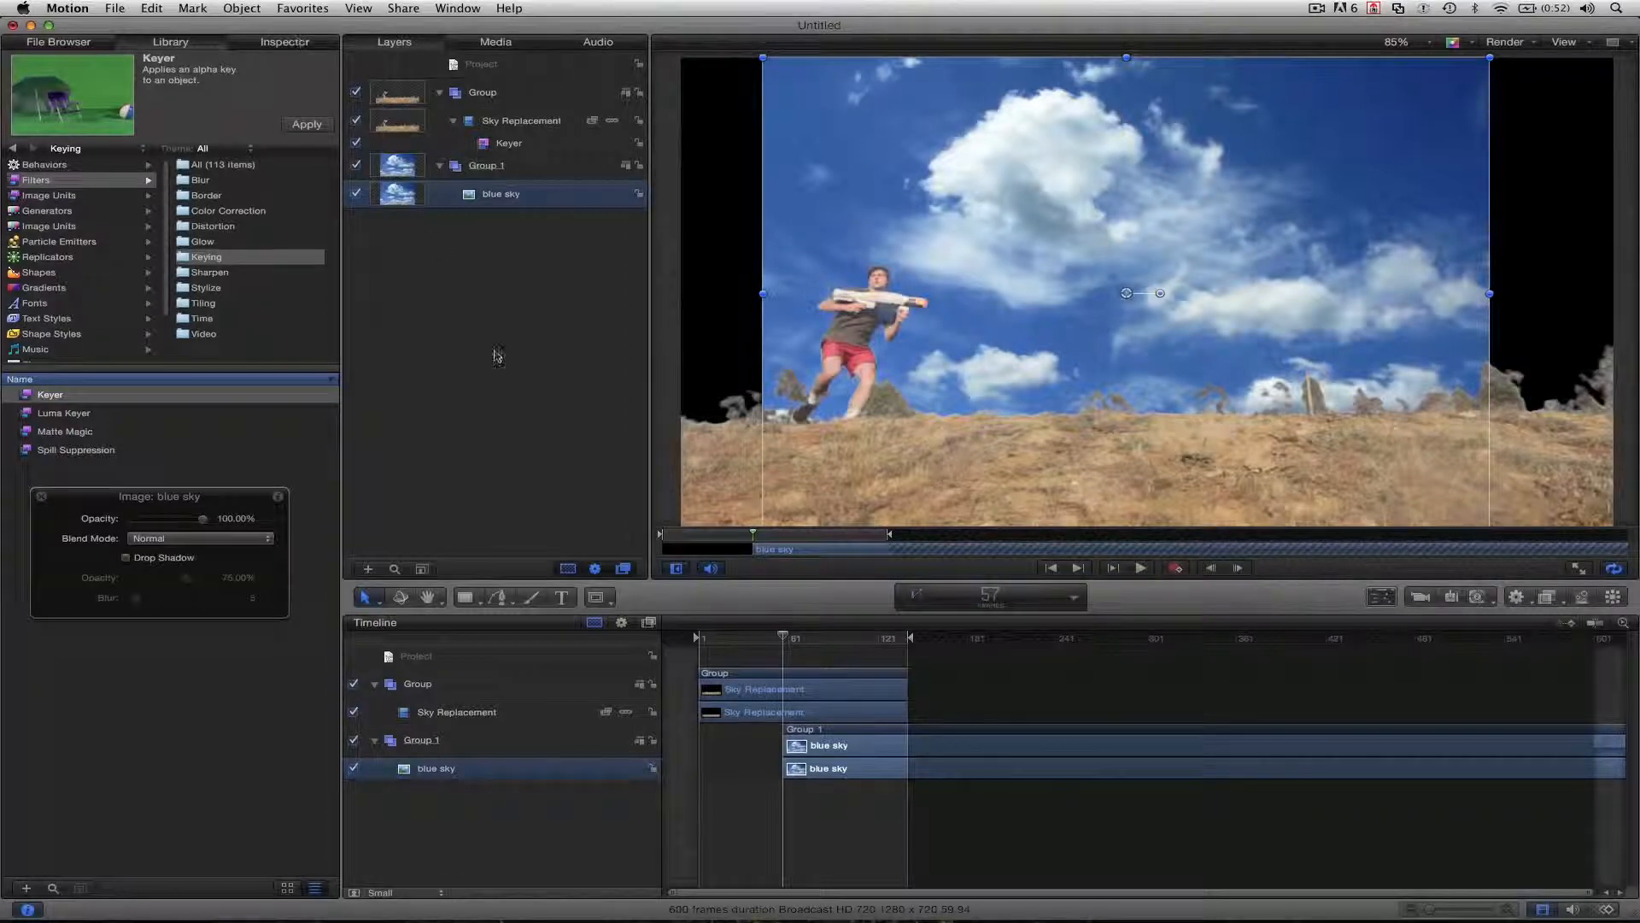
{"action": "left_click_drag", "start_coordinate": [704, 535], "coordinate": [621, 535]}
{"action": "key", "text": "shift+bracketleft"}
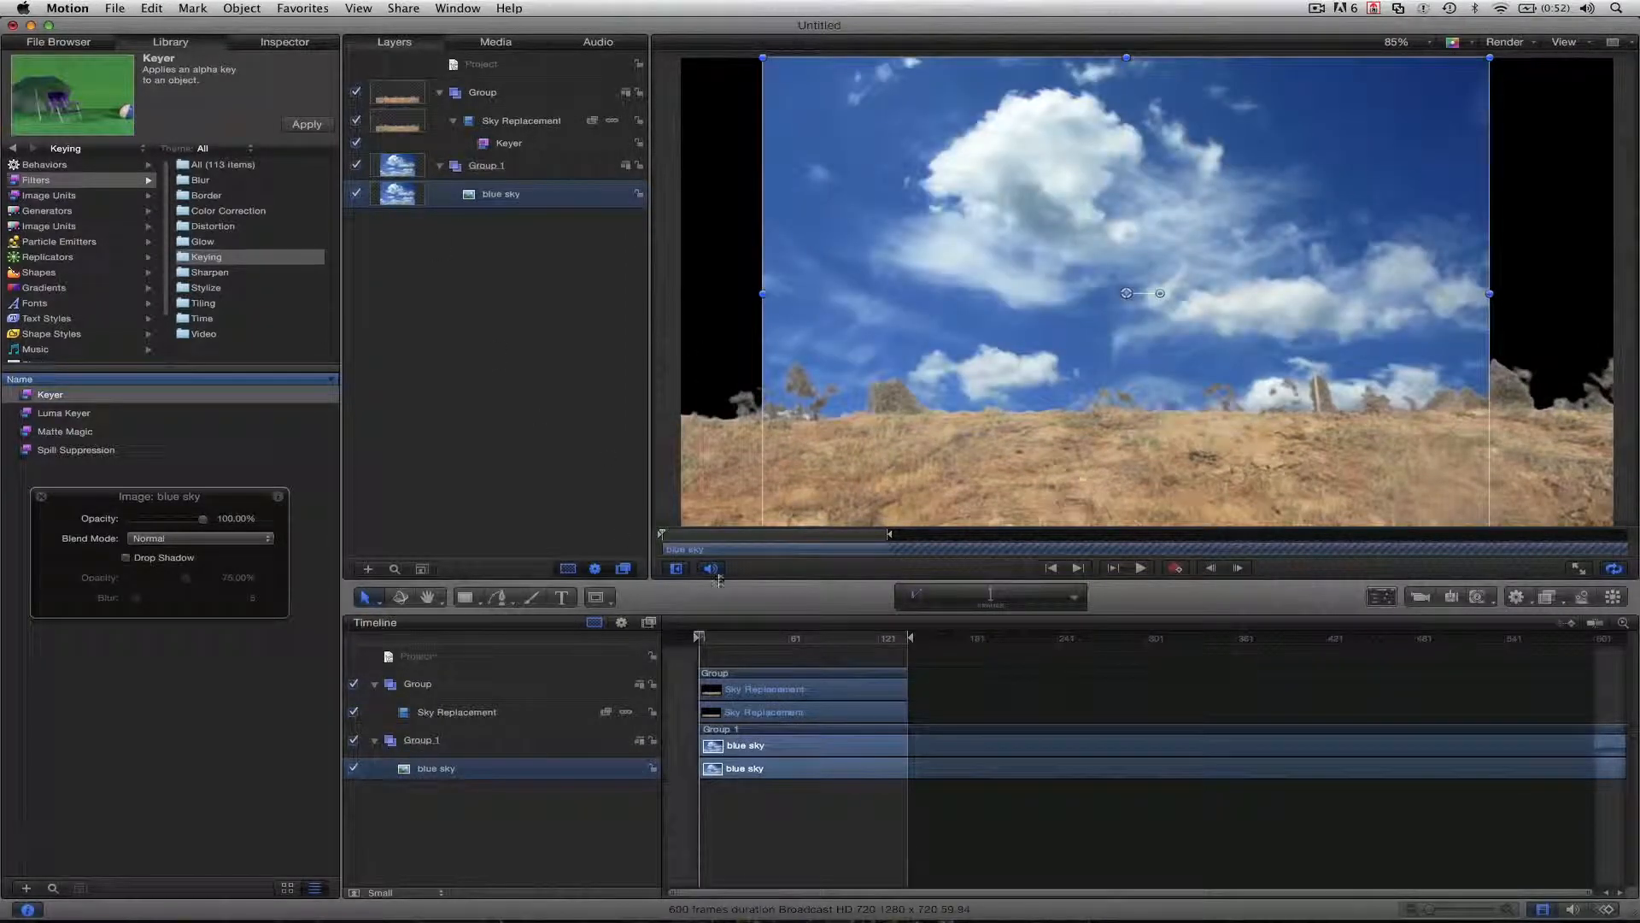
Enlarge the blue sky image proportionally and position it so it covers the whole frame behind the hill
{"action": "left_click_drag", "start_coordinate": [756, 536], "coordinate": [768, 536]}
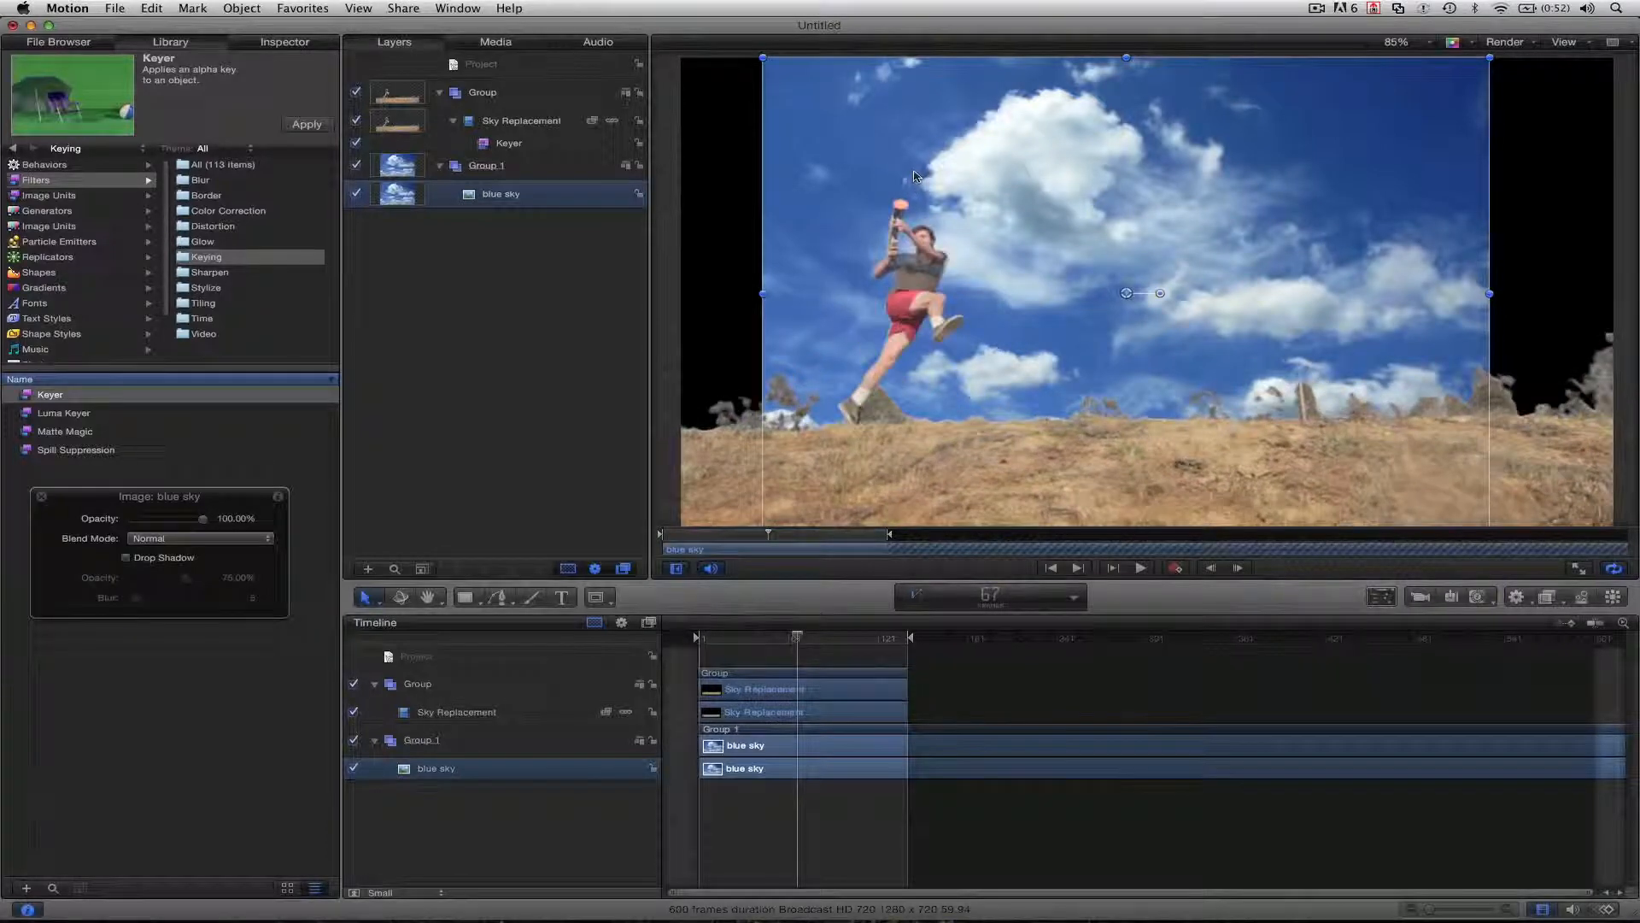
{"action": "left_click_drag", "start_coordinate": [915, 169], "coordinate": [1013, 94]}
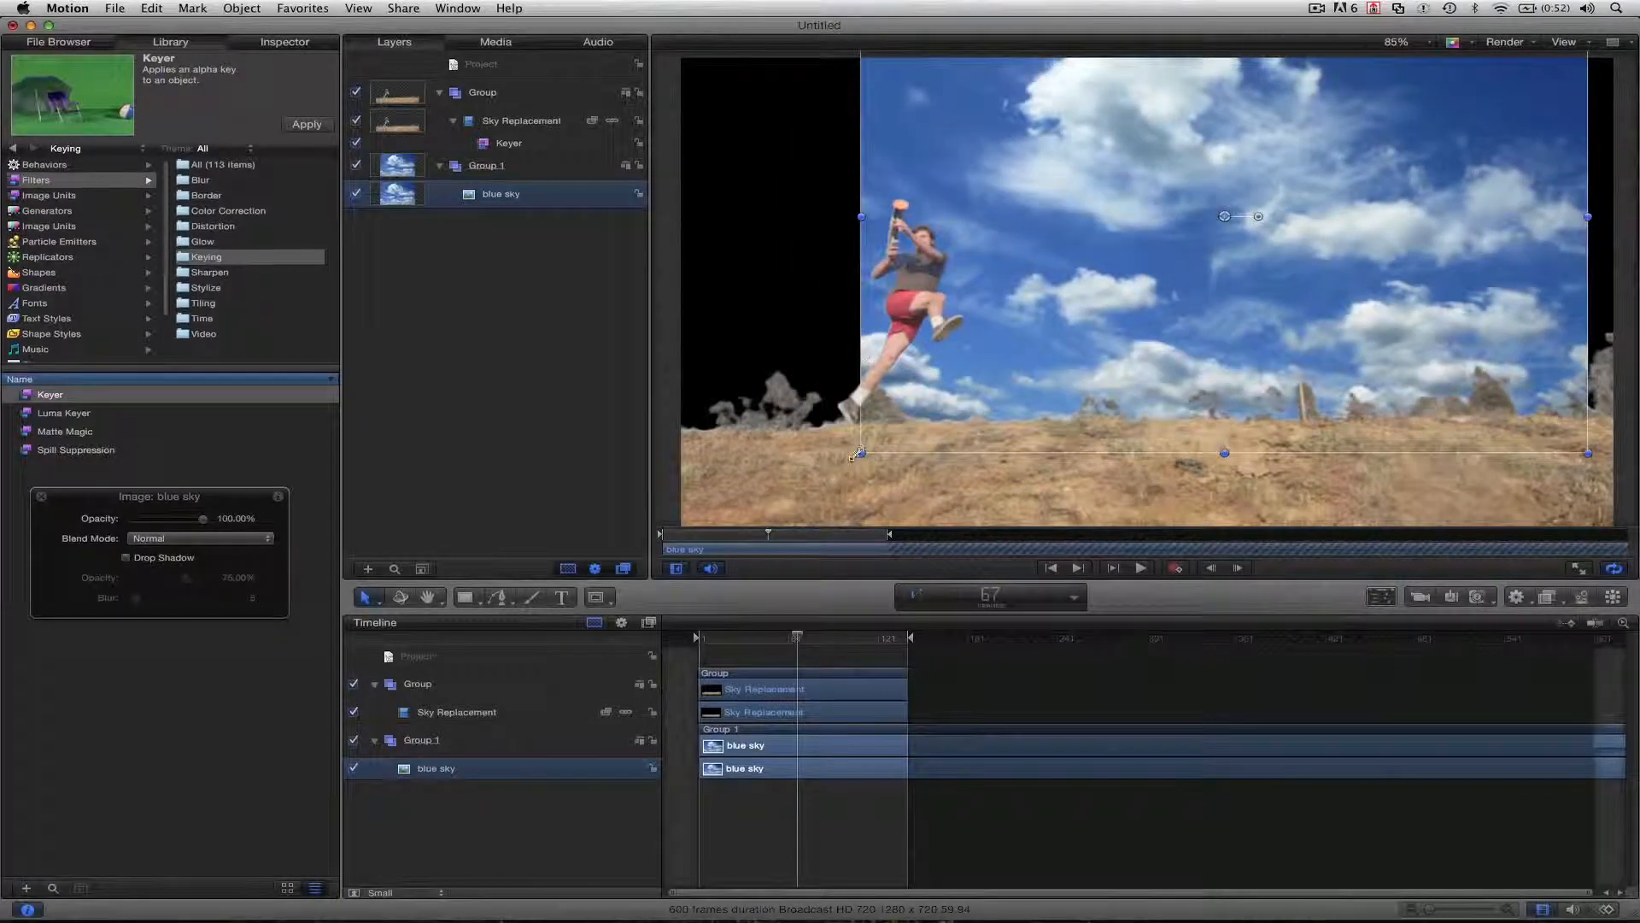
{"action": "left_click_drag", "start_coordinate": [859, 454], "coordinate": [580, 586]}
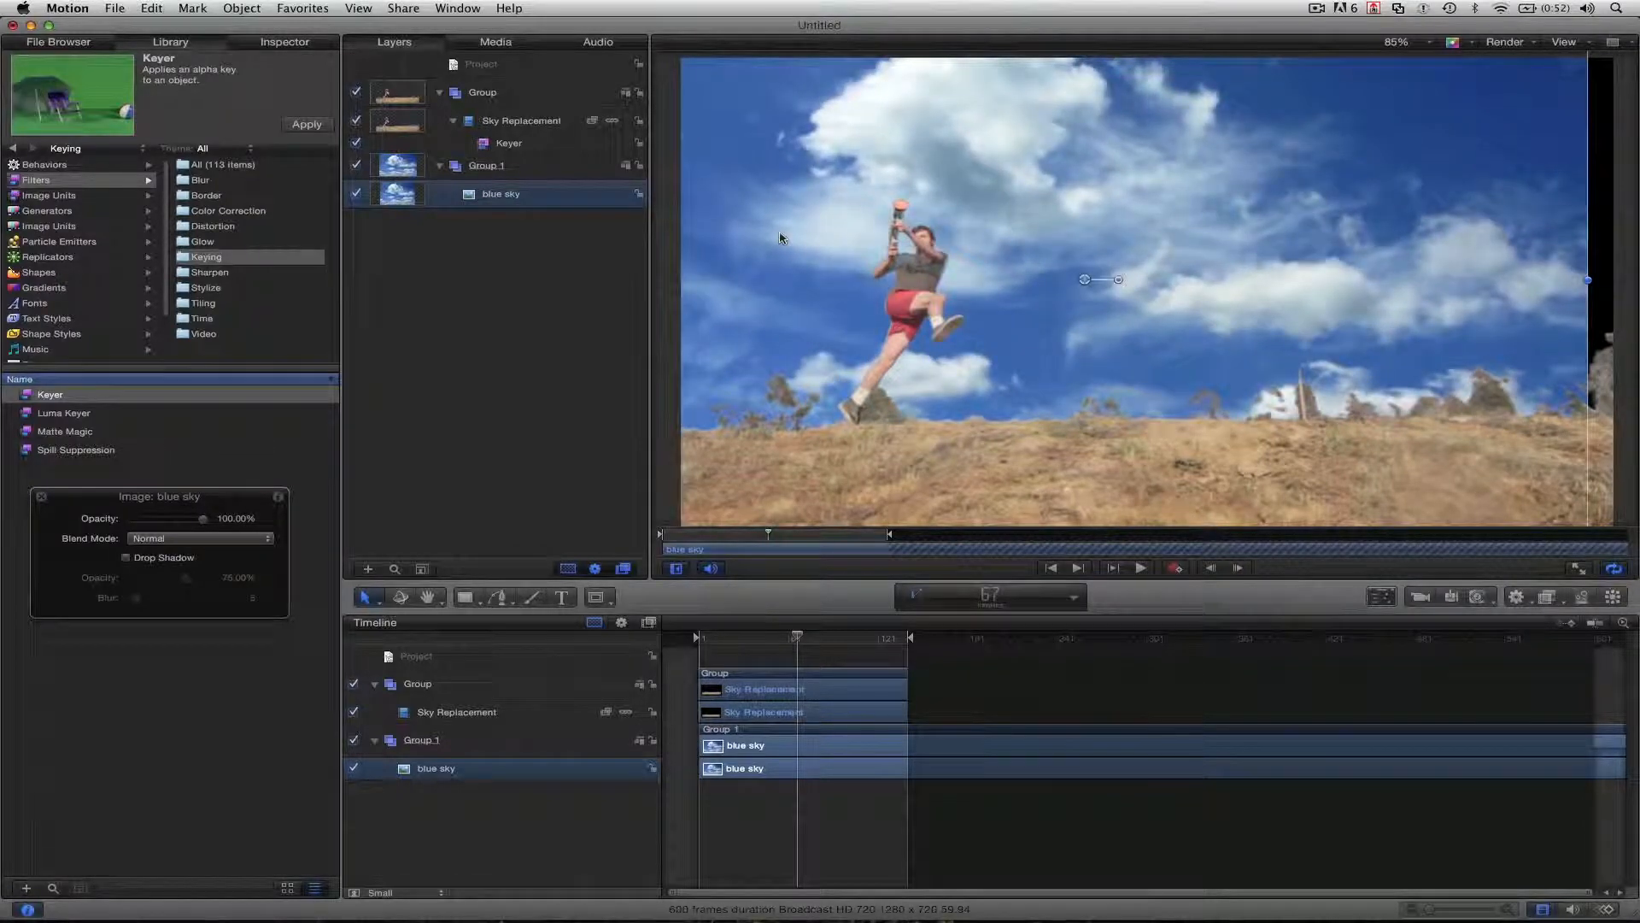
{"action": "left_click_drag", "start_coordinate": [800, 232], "coordinate": [861, 178]}
{"action": "left_click_drag", "start_coordinate": [1087, 326], "coordinate": [1033, 328]}
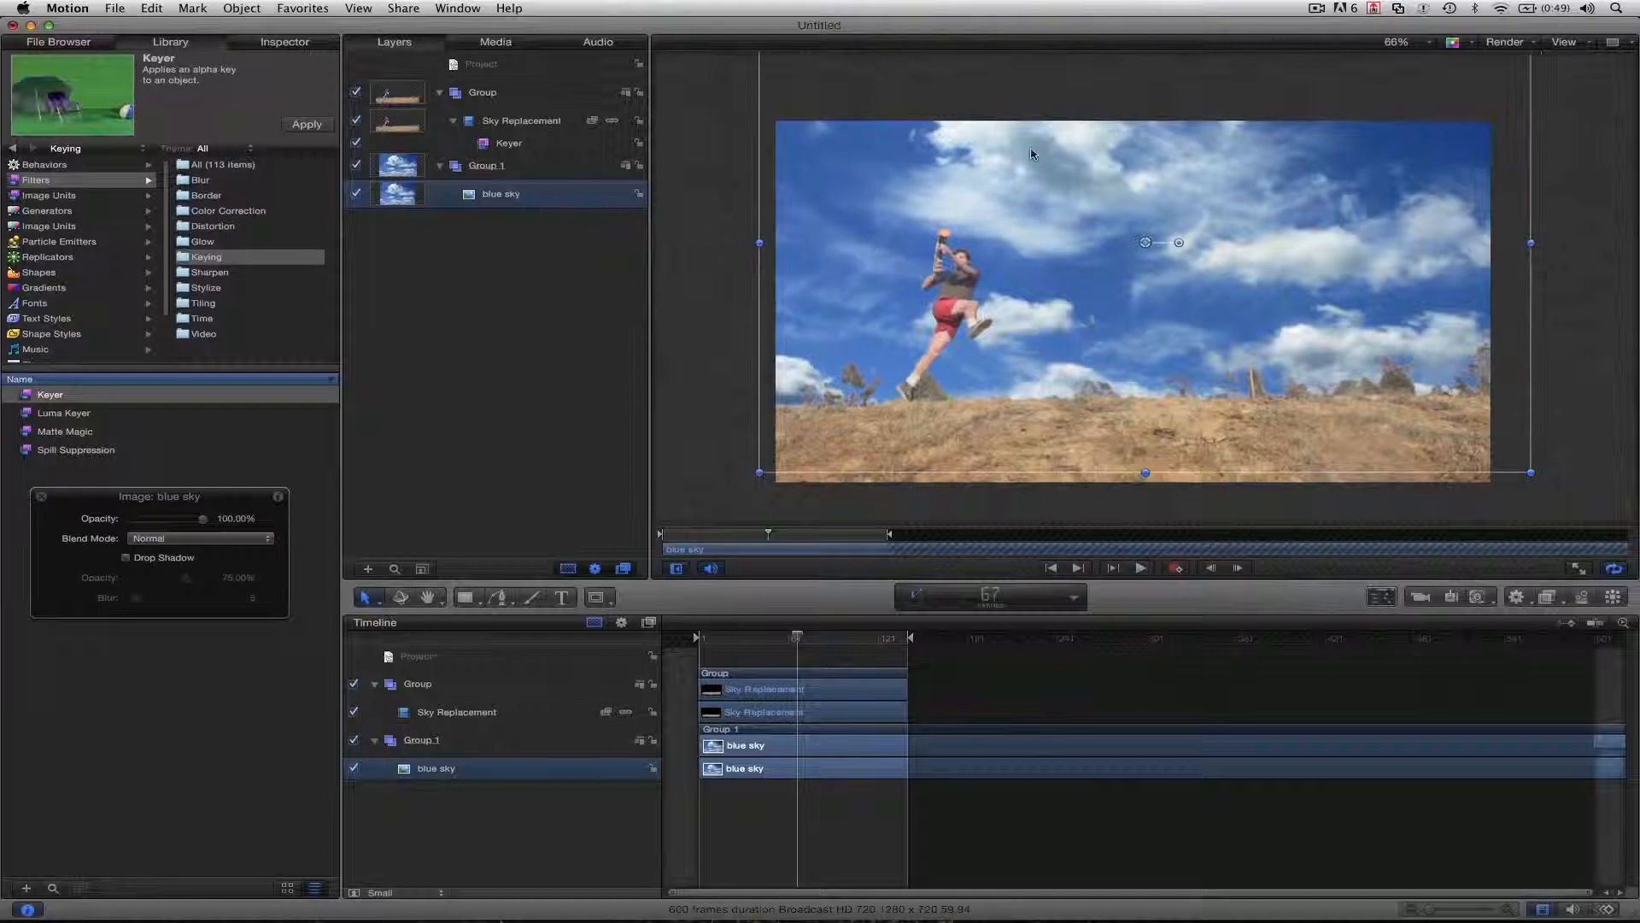
{"action": "left_click_drag", "start_coordinate": [970, 120], "coordinate": [943, 139]}
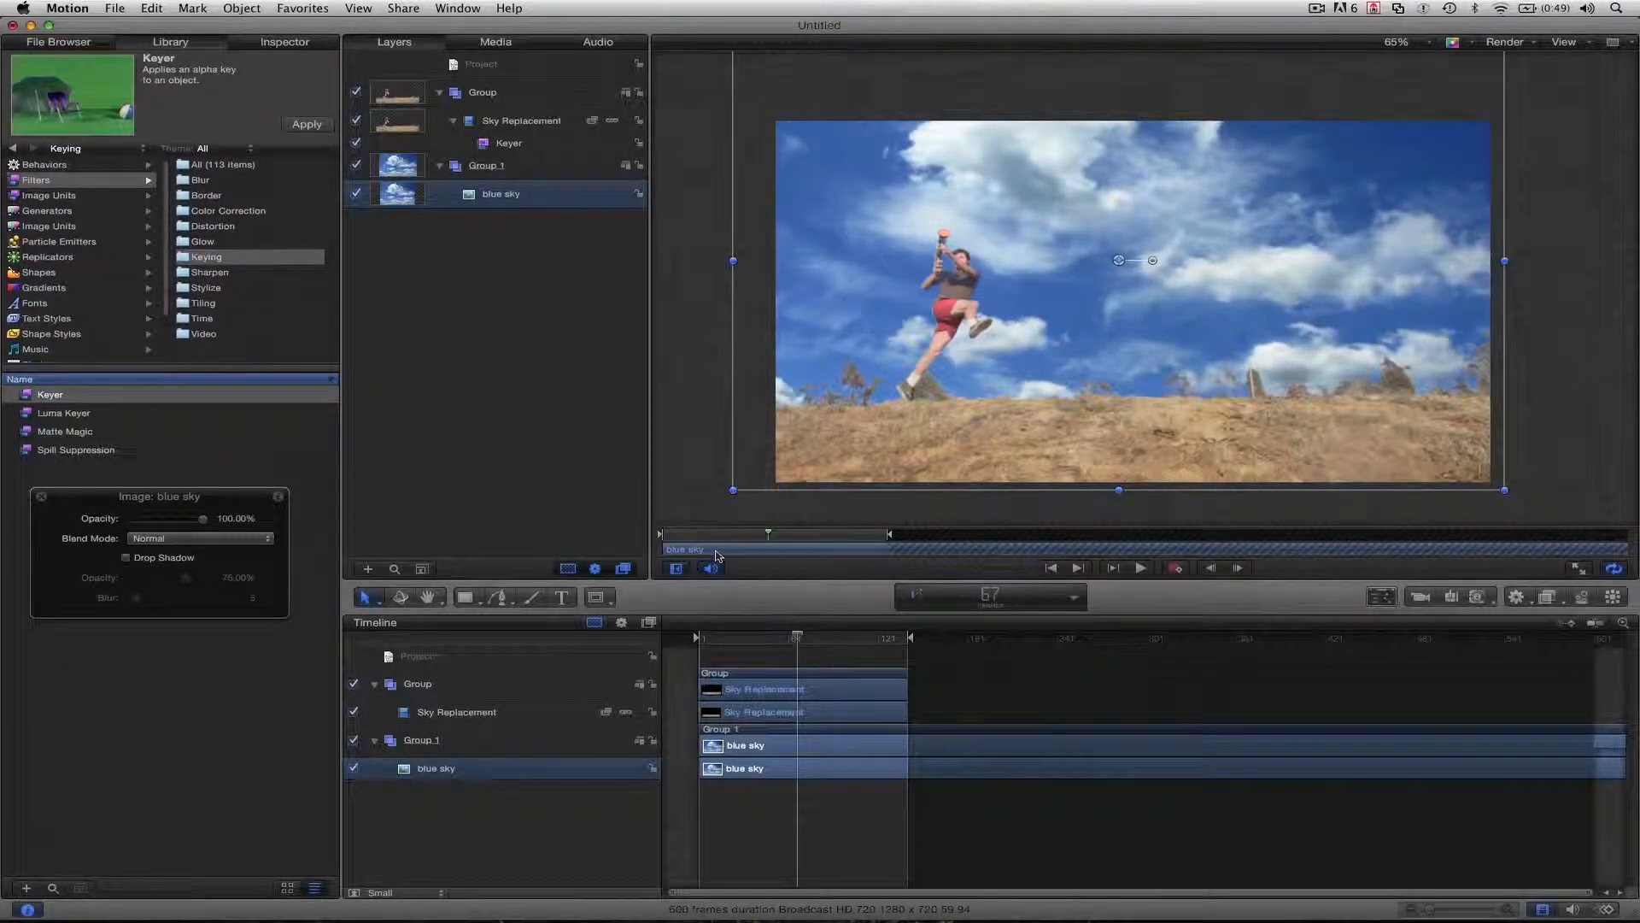
Shift the blue sky clip to begin slightly before the first frame, nudge the image slightly down and right, and fit the canvas to the window
{"action": "left_click_drag", "start_coordinate": [716, 552], "coordinate": [694, 552]}
{"action": "left_click_drag", "start_coordinate": [803, 466], "coordinate": [814, 472]}
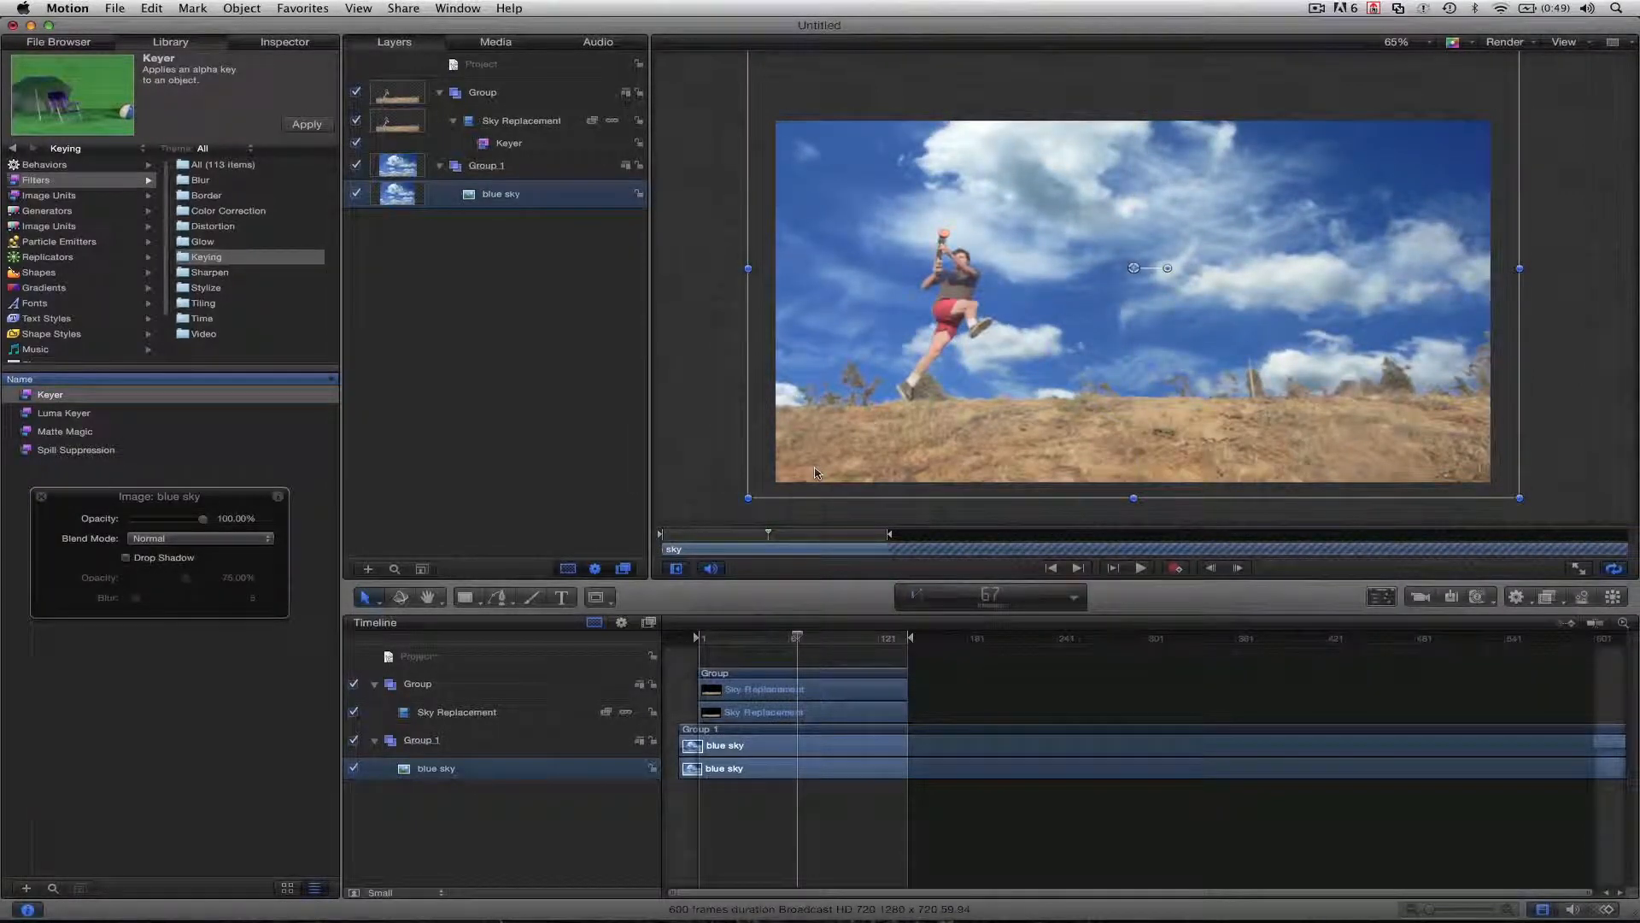
{"action": "key", "text": "shift+z"}
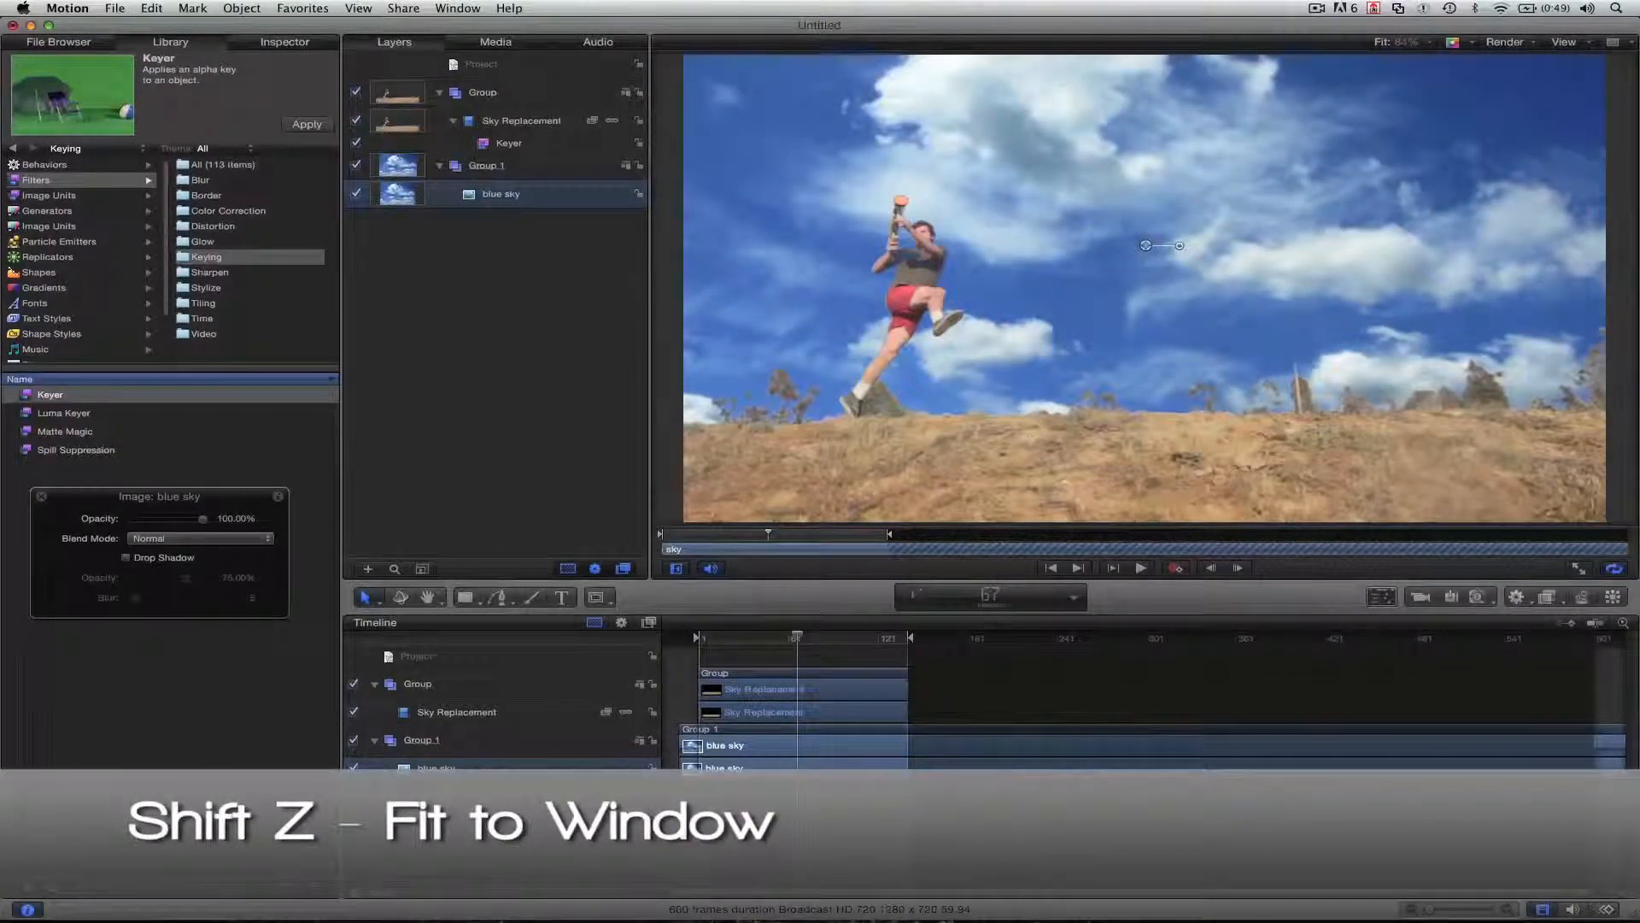
Add the Analyze Motion tracking behavior to the Sky Replacement clip
{"action": "left_click", "coordinate": [547, 121]}
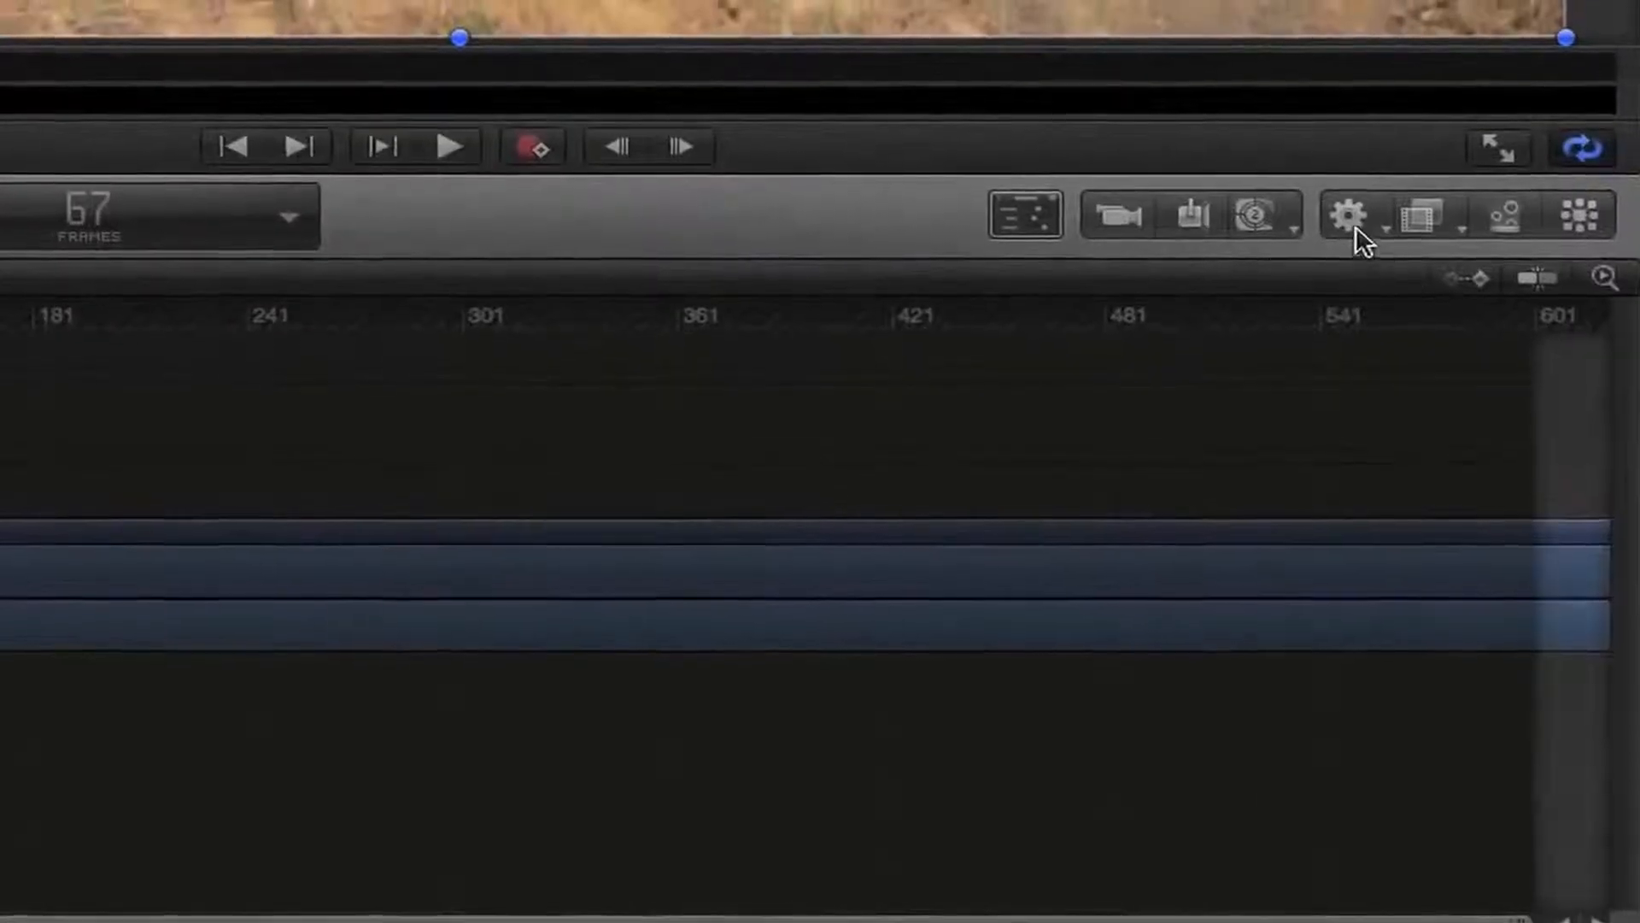
{"action": "left_click", "coordinate": [1517, 597]}
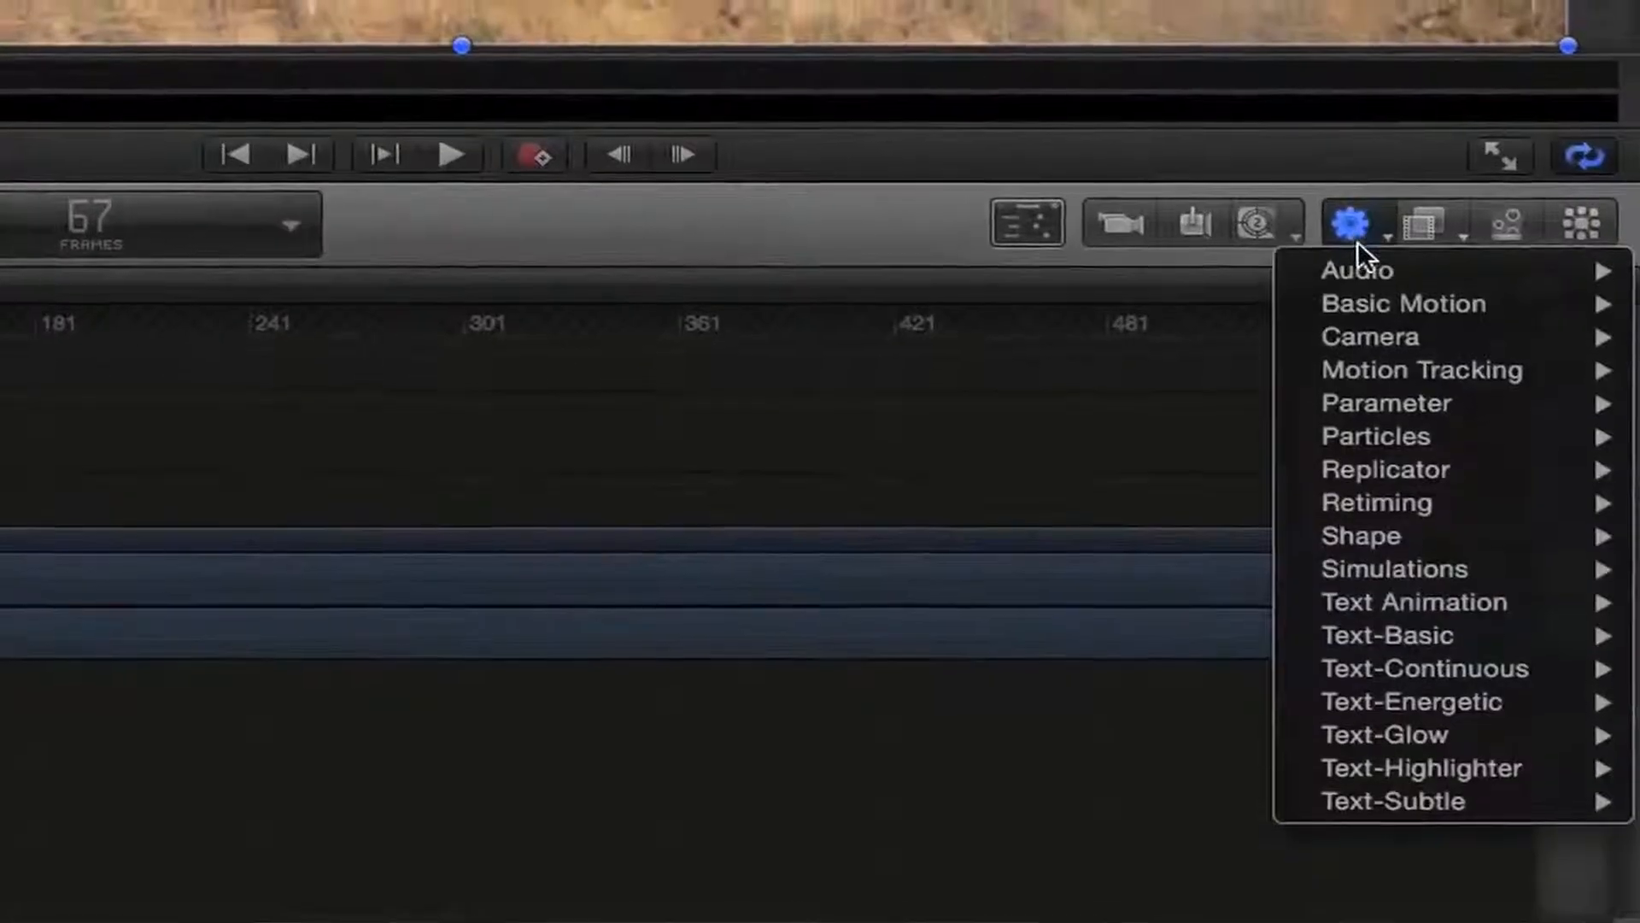
{"action": "mouse_move", "coordinate": [1362, 376]}
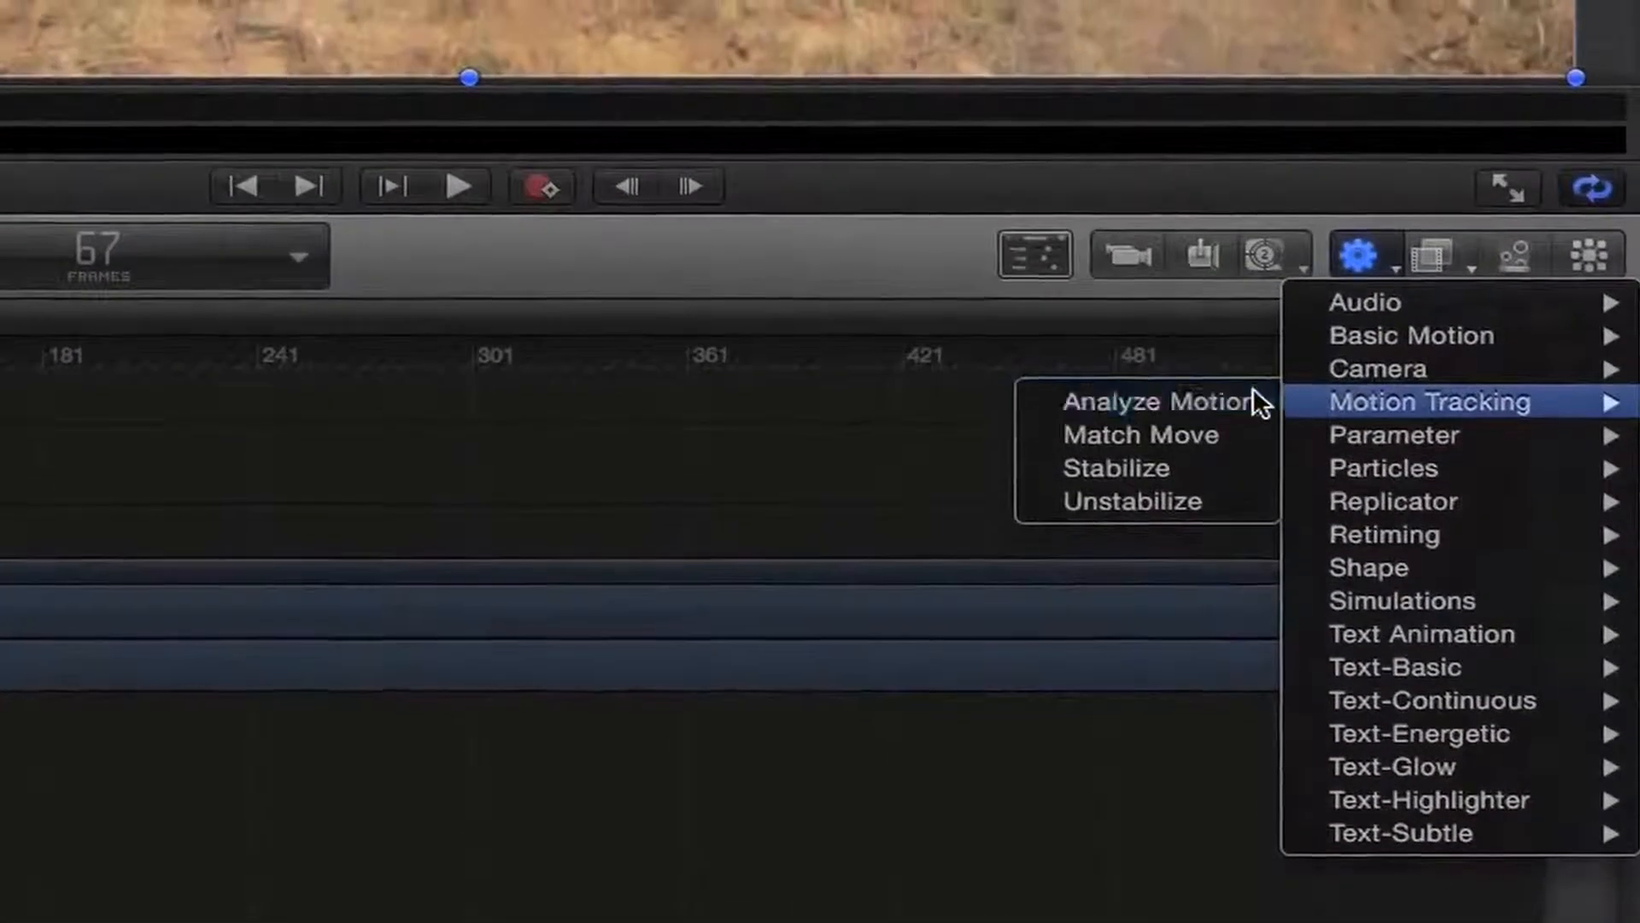
{"action": "left_click", "coordinate": [1249, 376]}
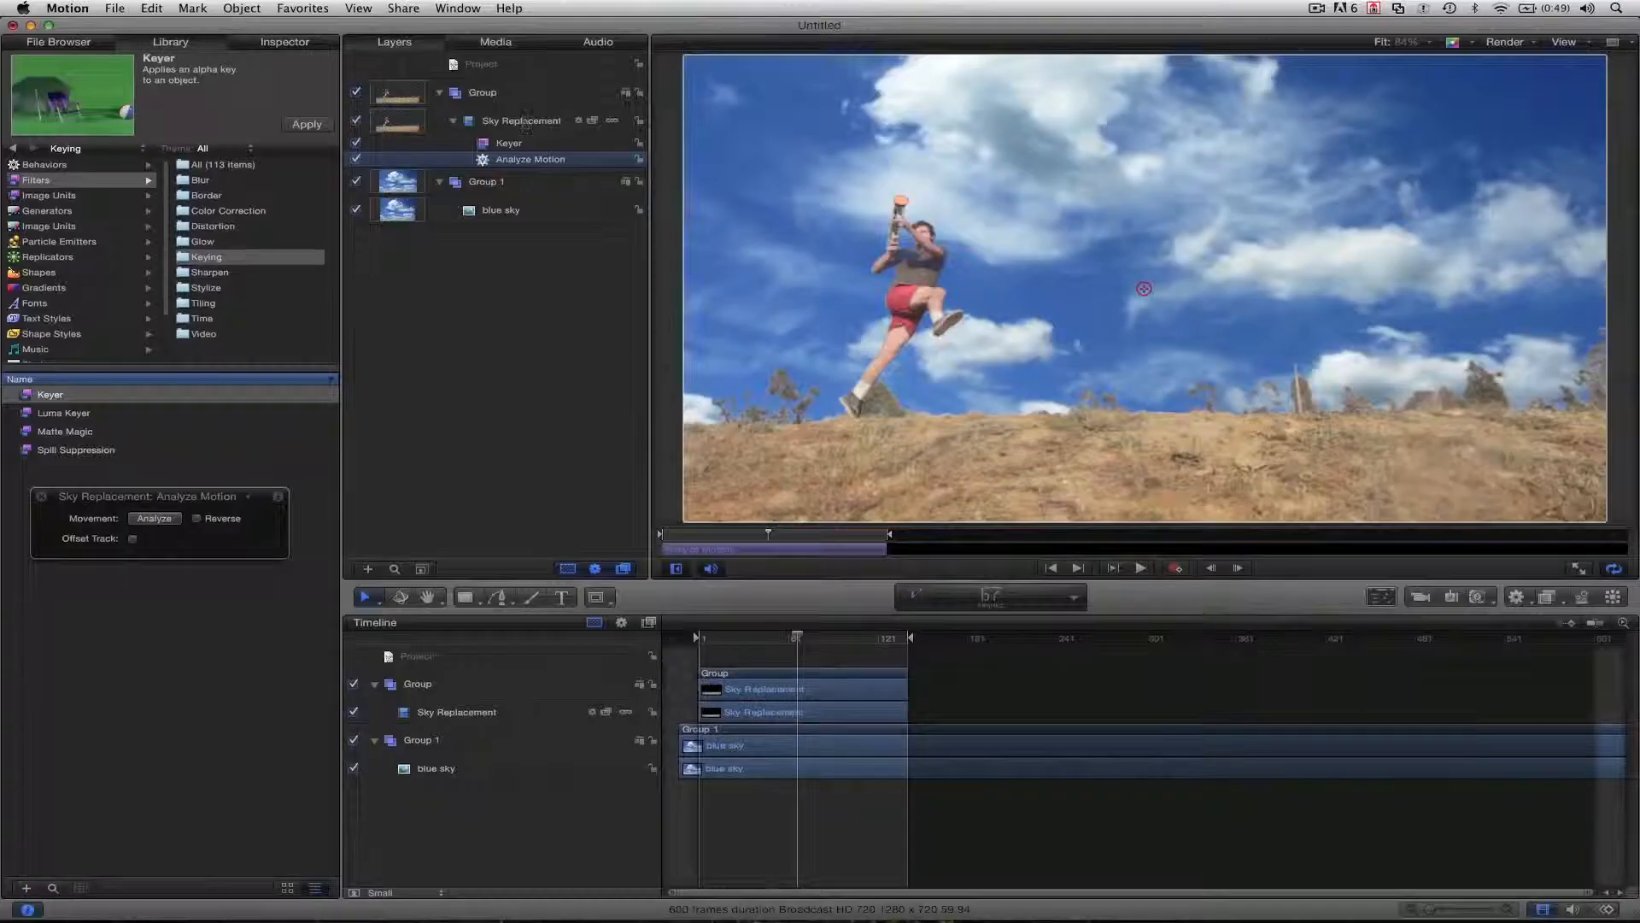
Place the motion tracker on the small bush on the horizon near the middle of the frame, at about (-54, -173)
{"action": "left_click_drag", "start_coordinate": [1144, 289], "coordinate": [1105, 401]}
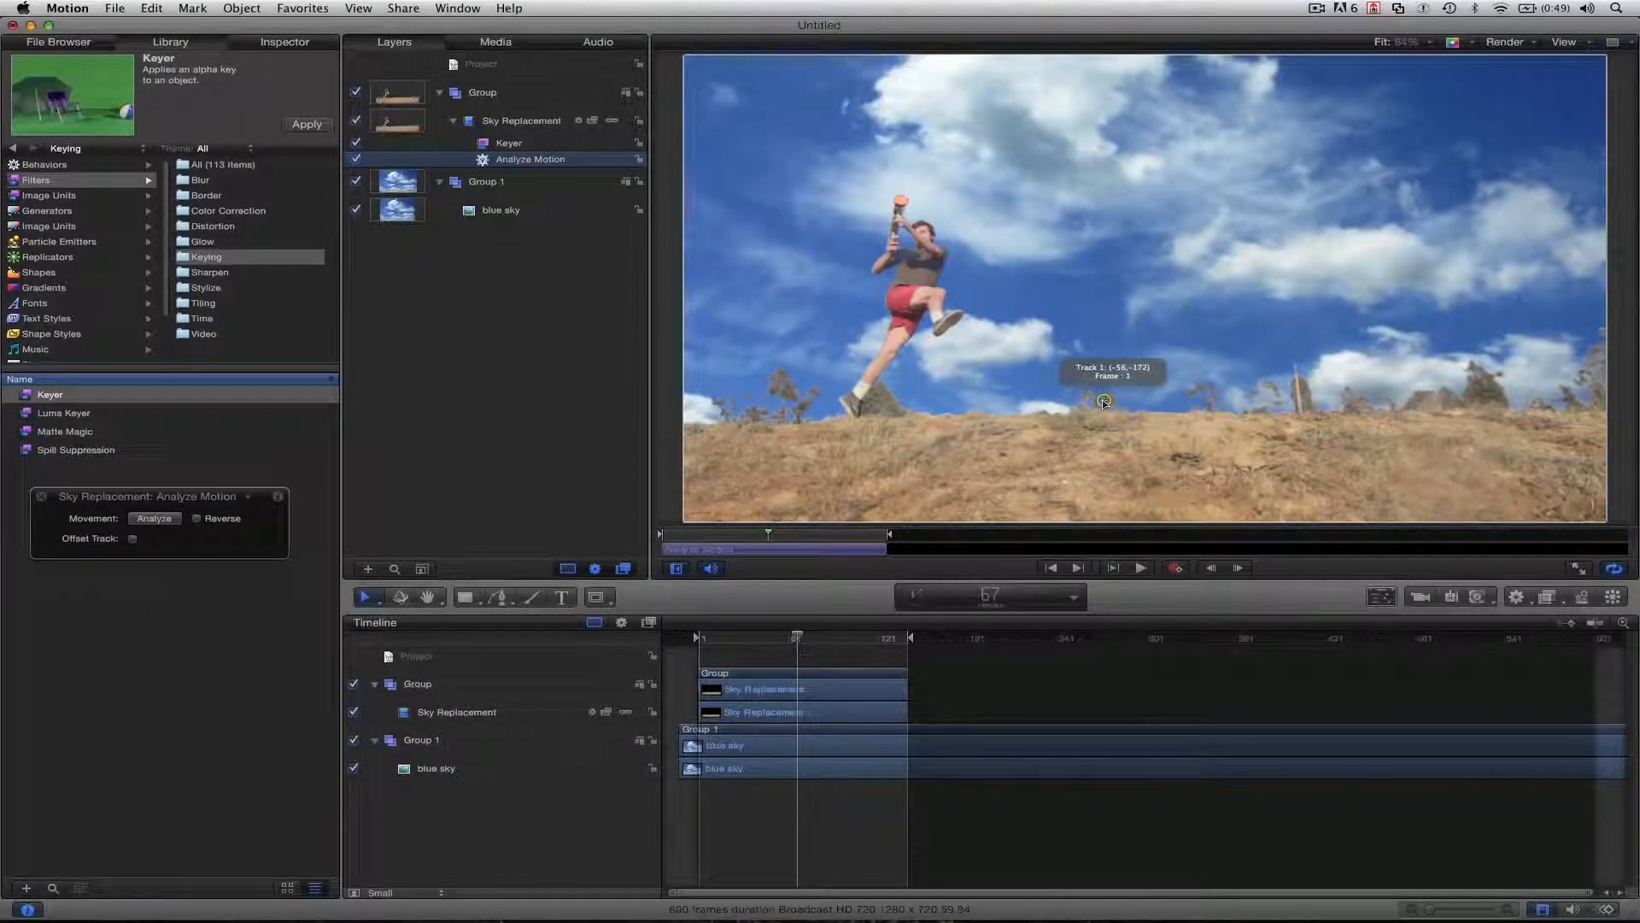
{"action": "left_click", "coordinate": [1103, 402]}
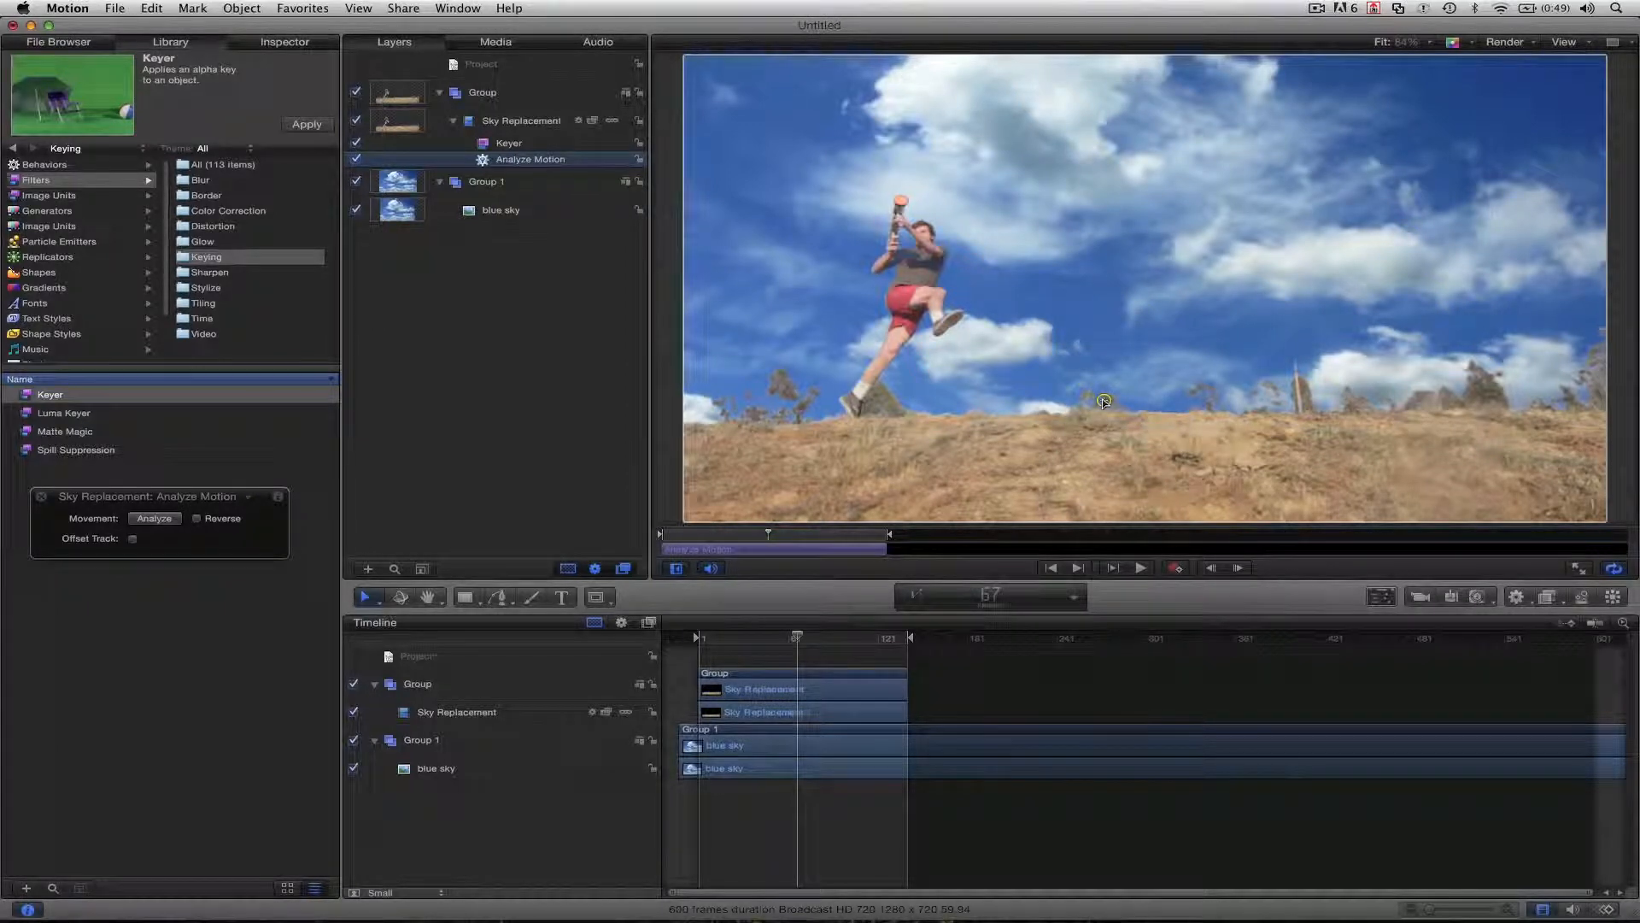
{"action": "left_click", "coordinate": [1102, 398]}
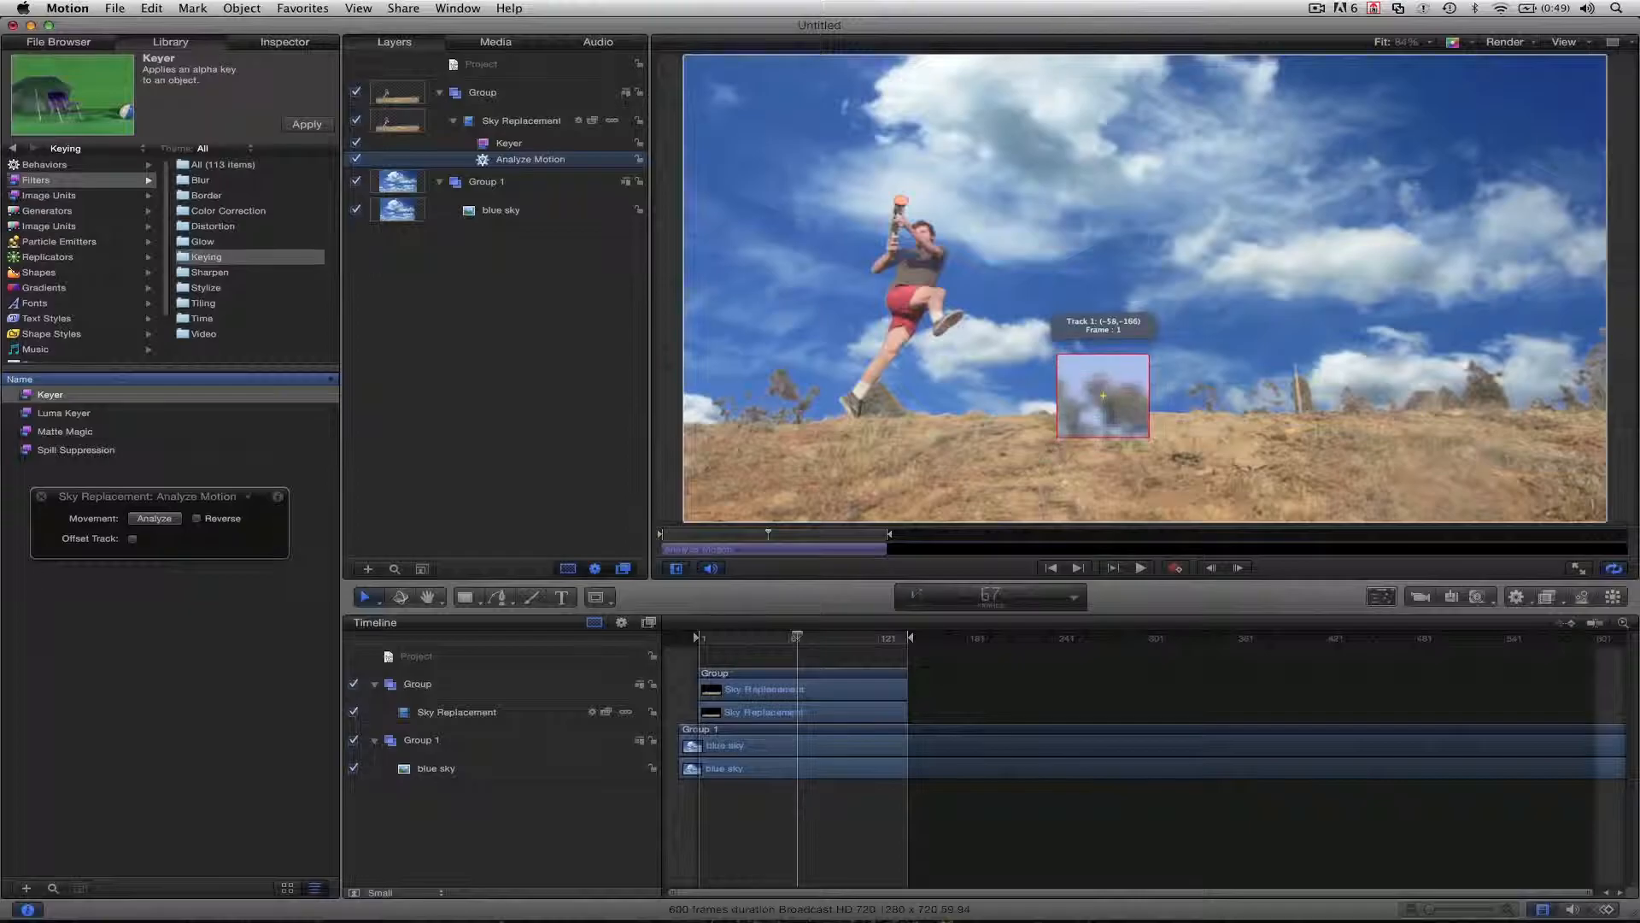
{"action": "left_click_drag", "start_coordinate": [1102, 395], "coordinate": [1105, 401]}
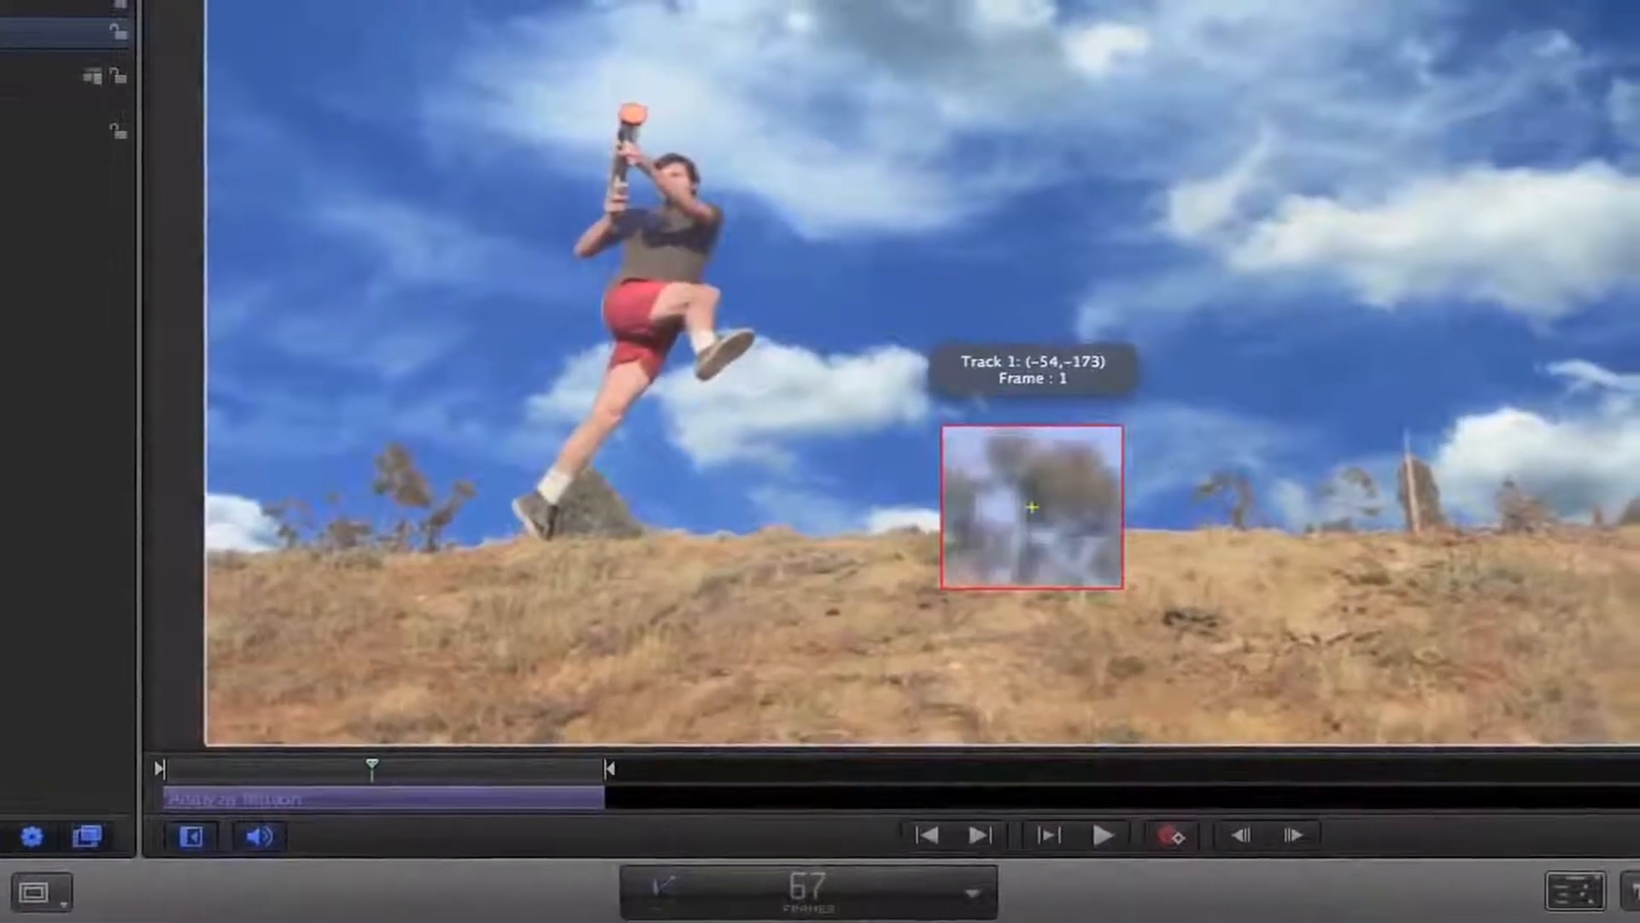
{"action": "left_click_drag", "start_coordinate": [1032, 507], "coordinate": [1032, 509]}
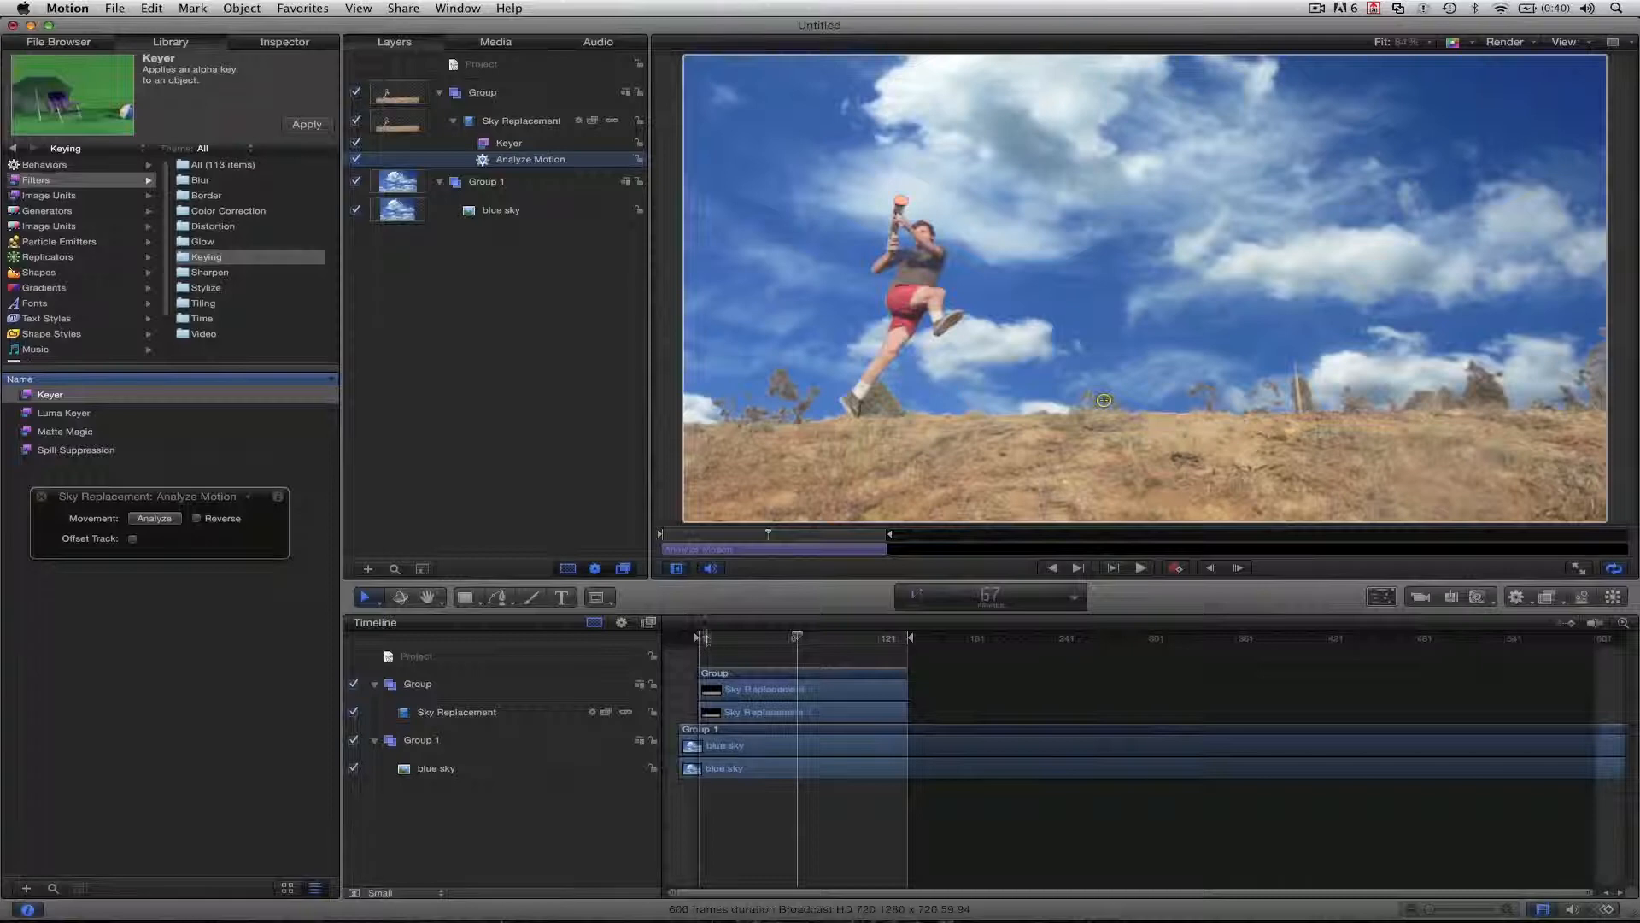
Realign the tracker with the horizon bush at the first frame and analyze the clip's motion
{"action": "left_click_drag", "start_coordinate": [707, 637], "coordinate": [696, 639]}
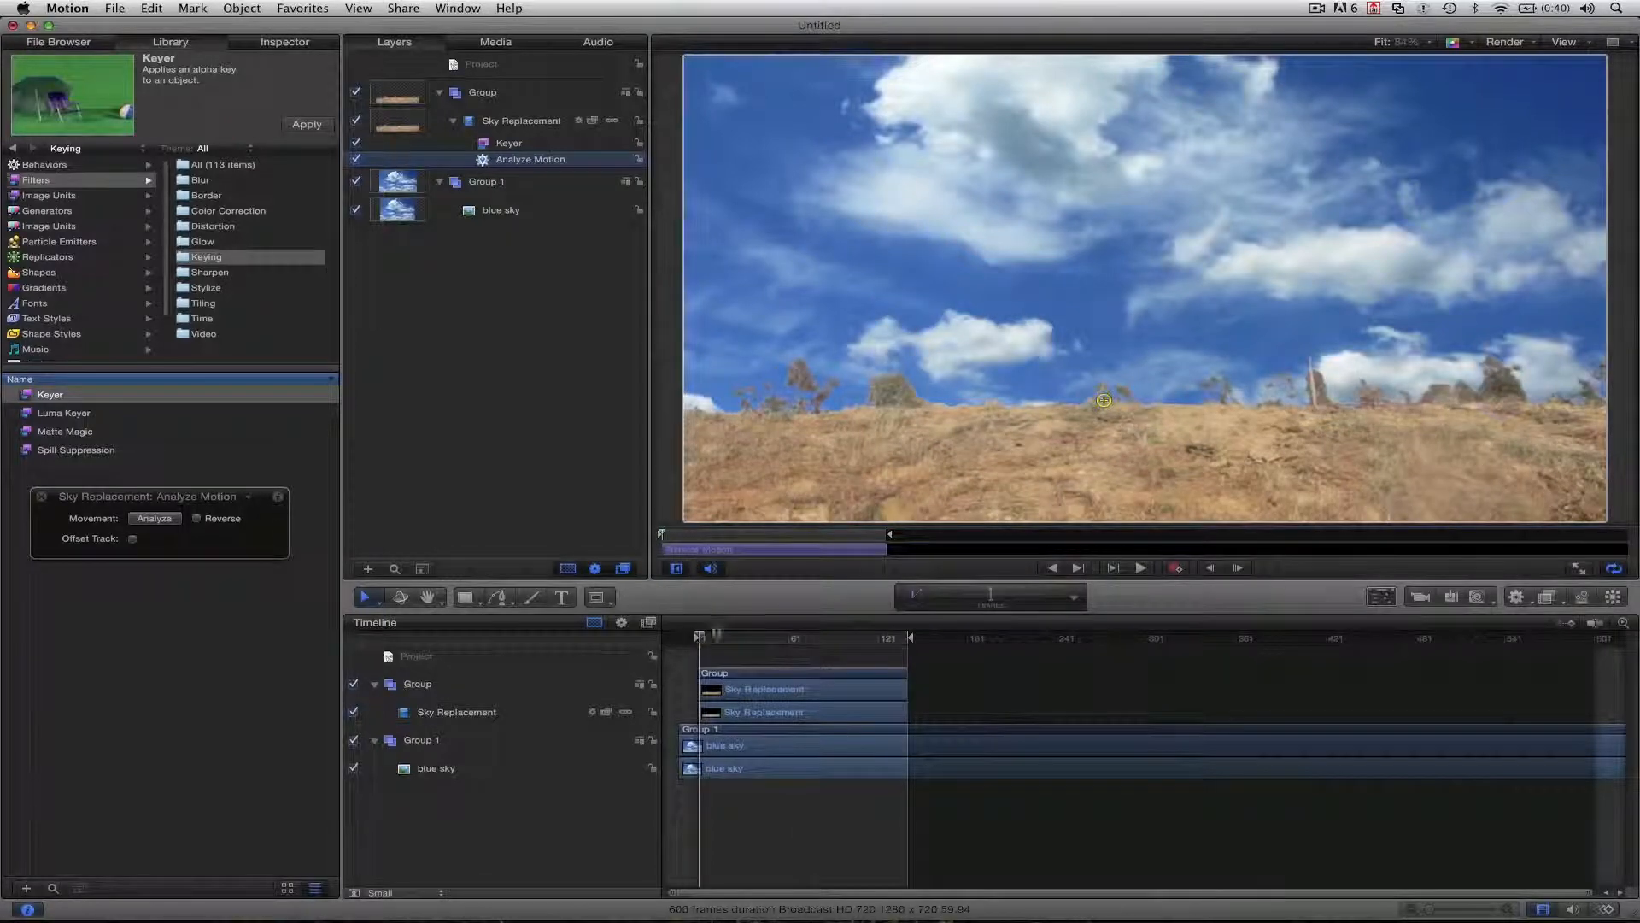
{"action": "left_click_drag", "start_coordinate": [1105, 400], "coordinate": [1119, 395]}
{"action": "left_click", "coordinate": [147, 519]}
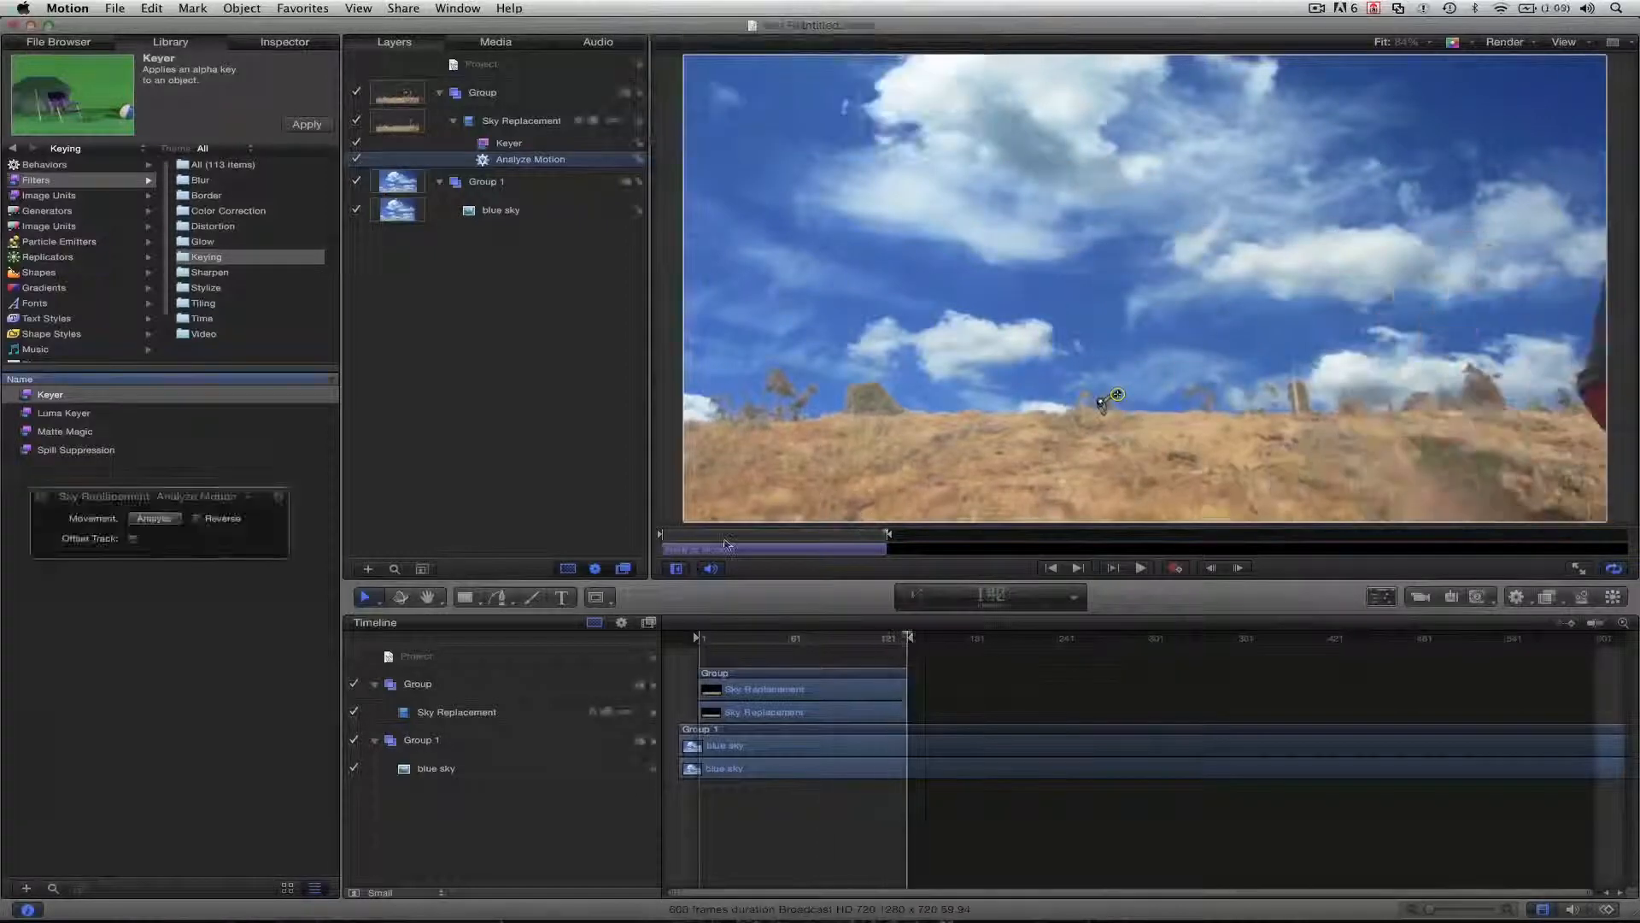
Apply a Match Move behavior to the blue sky image, using the Analyze Motion track as its source, and preview the tracked result
{"action": "left_click_drag", "start_coordinate": [724, 535], "coordinate": [662, 537]}
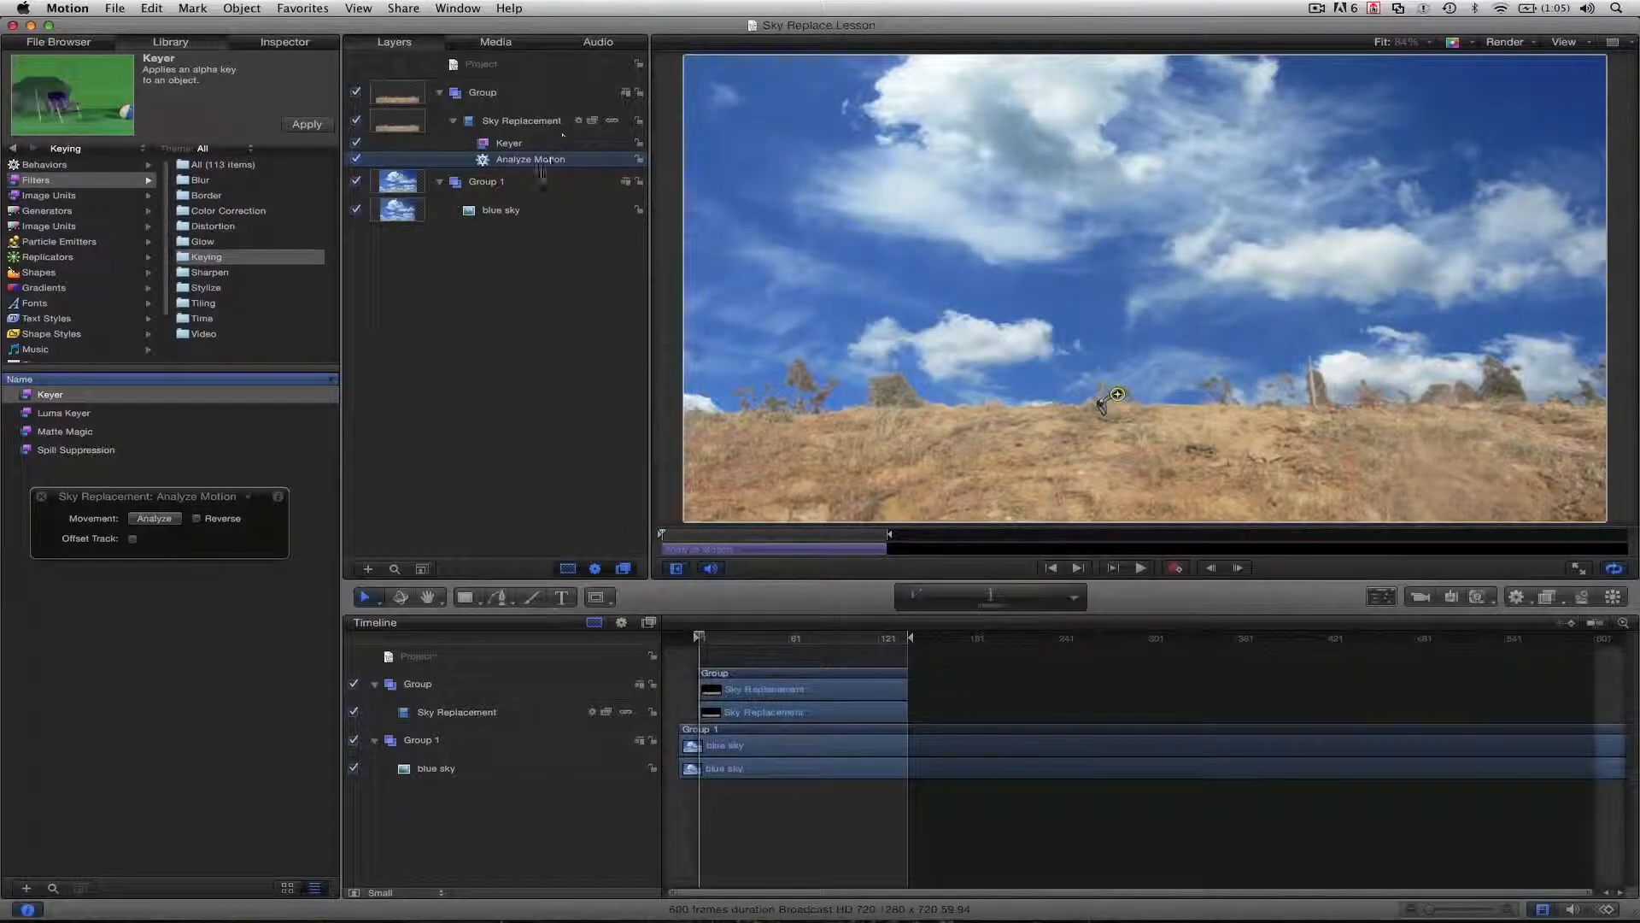
{"action": "left_click", "coordinate": [528, 210]}
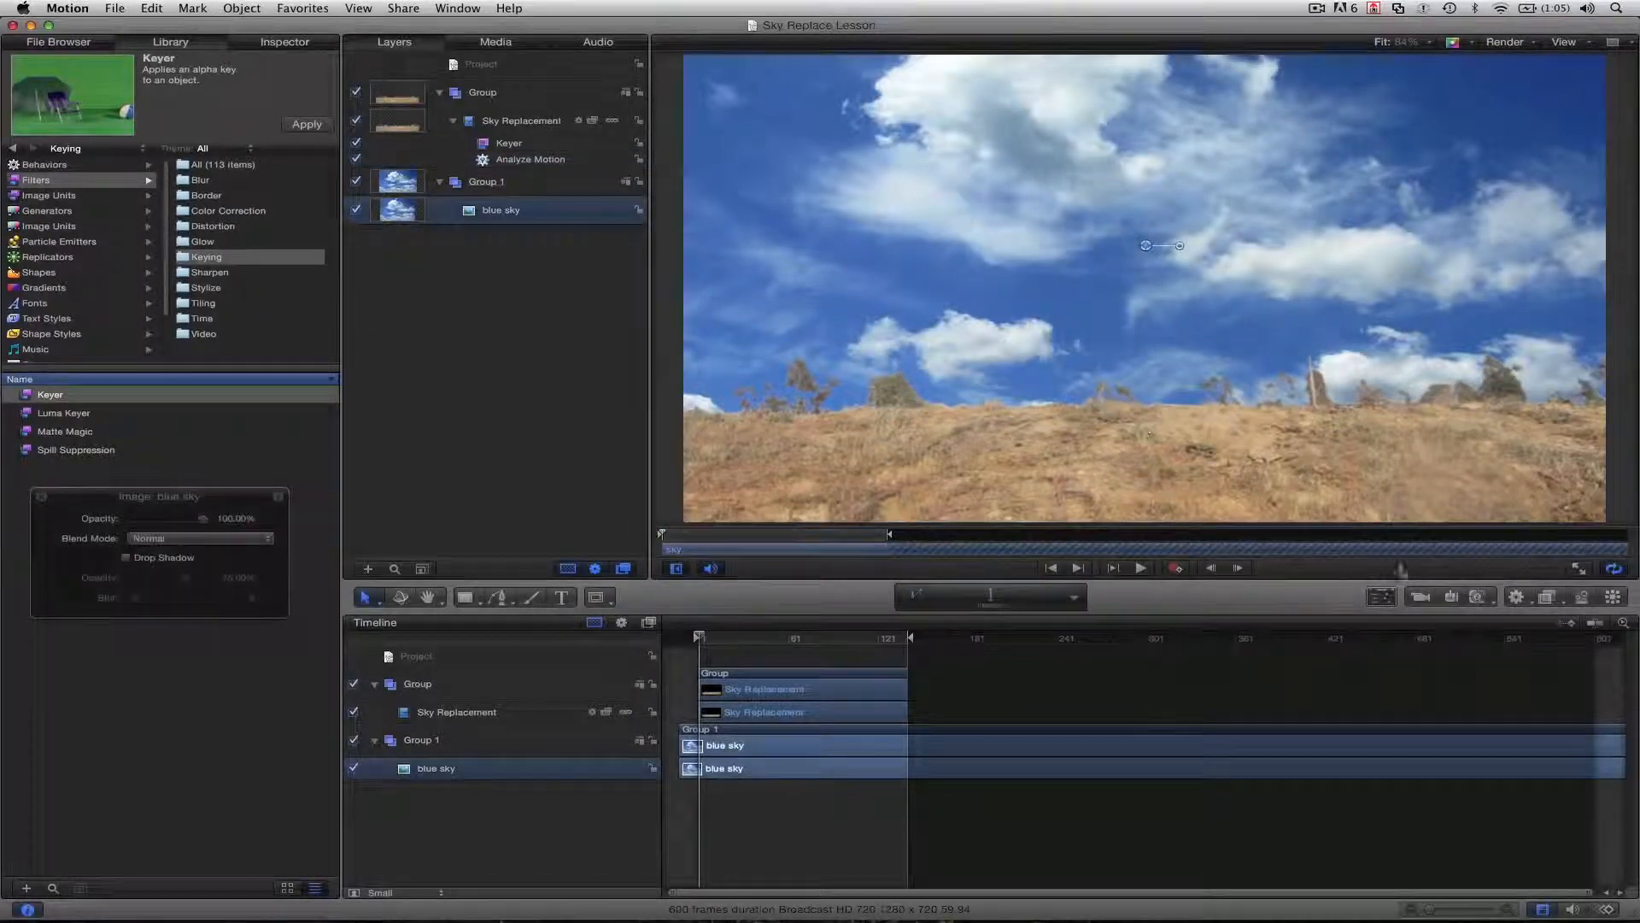
{"action": "left_click", "coordinate": [1521, 600]}
{"action": "mouse_move", "coordinate": [1527, 658]}
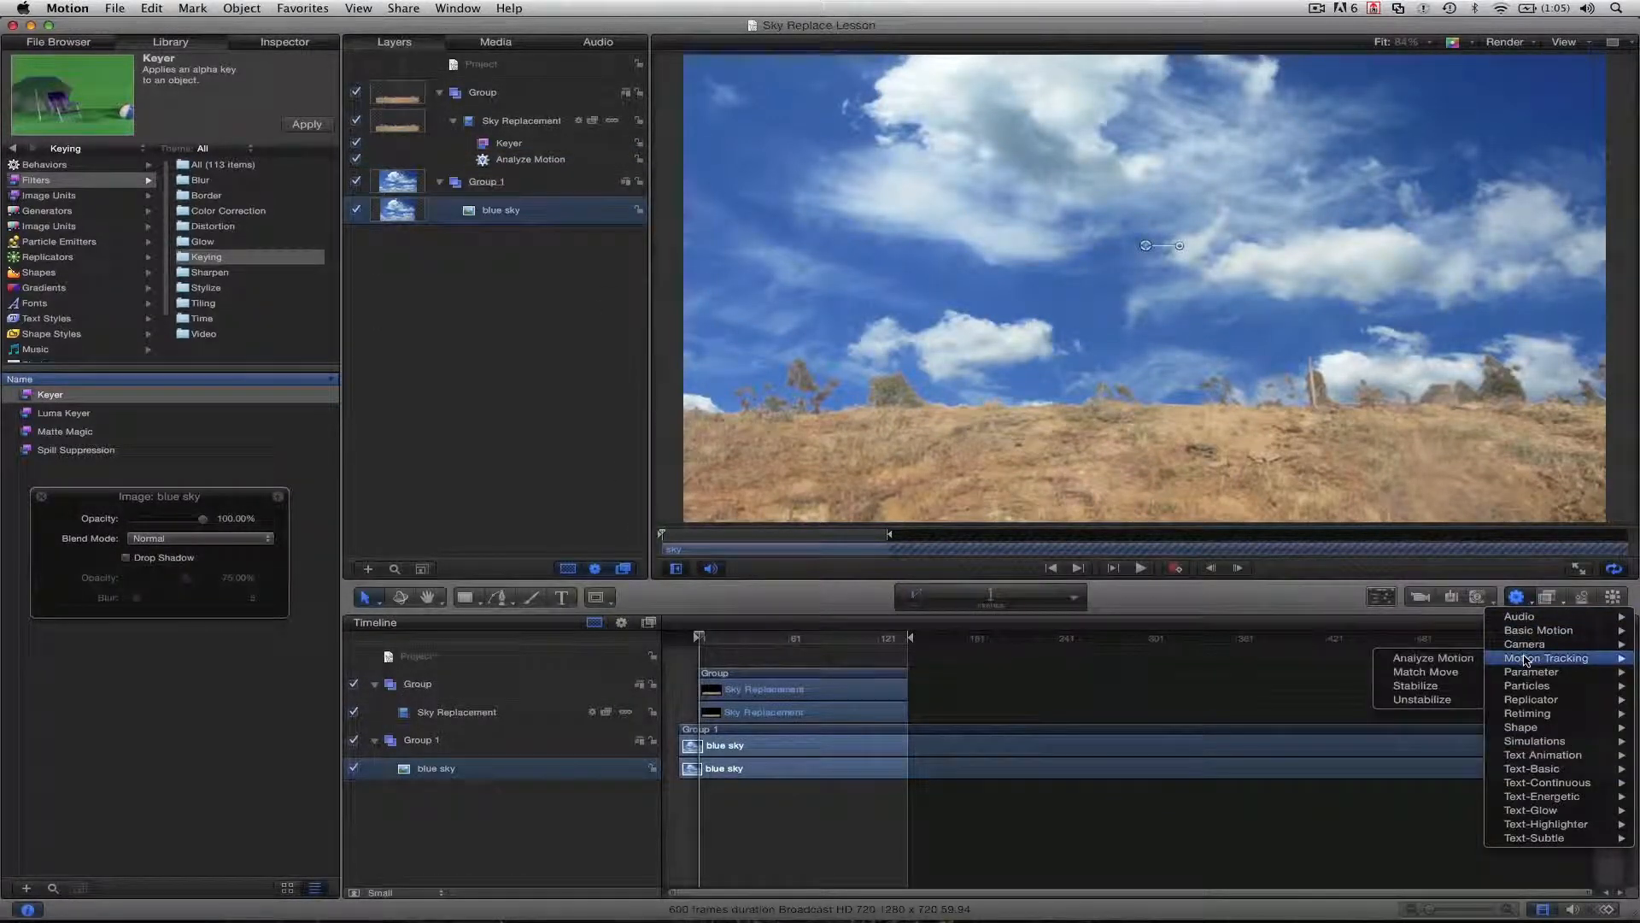
{"action": "left_click", "coordinate": [1446, 672]}
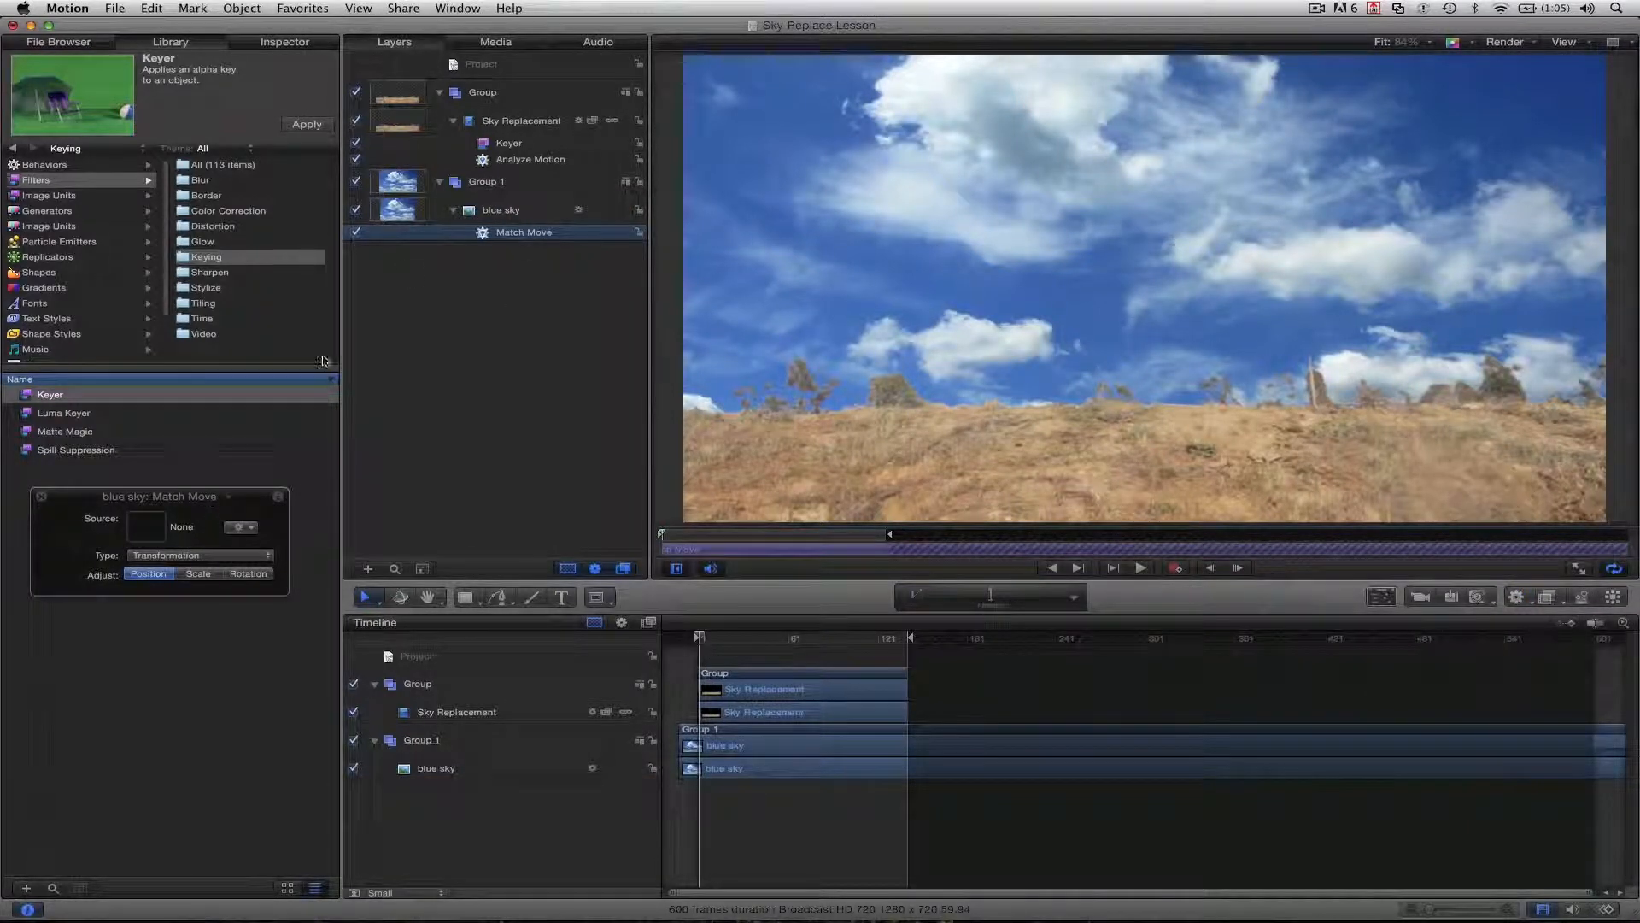
{"action": "left_click_drag", "start_coordinate": [516, 167], "coordinate": [150, 526]}
{"action": "left_click_drag", "start_coordinate": [779, 536], "coordinate": [731, 559]}
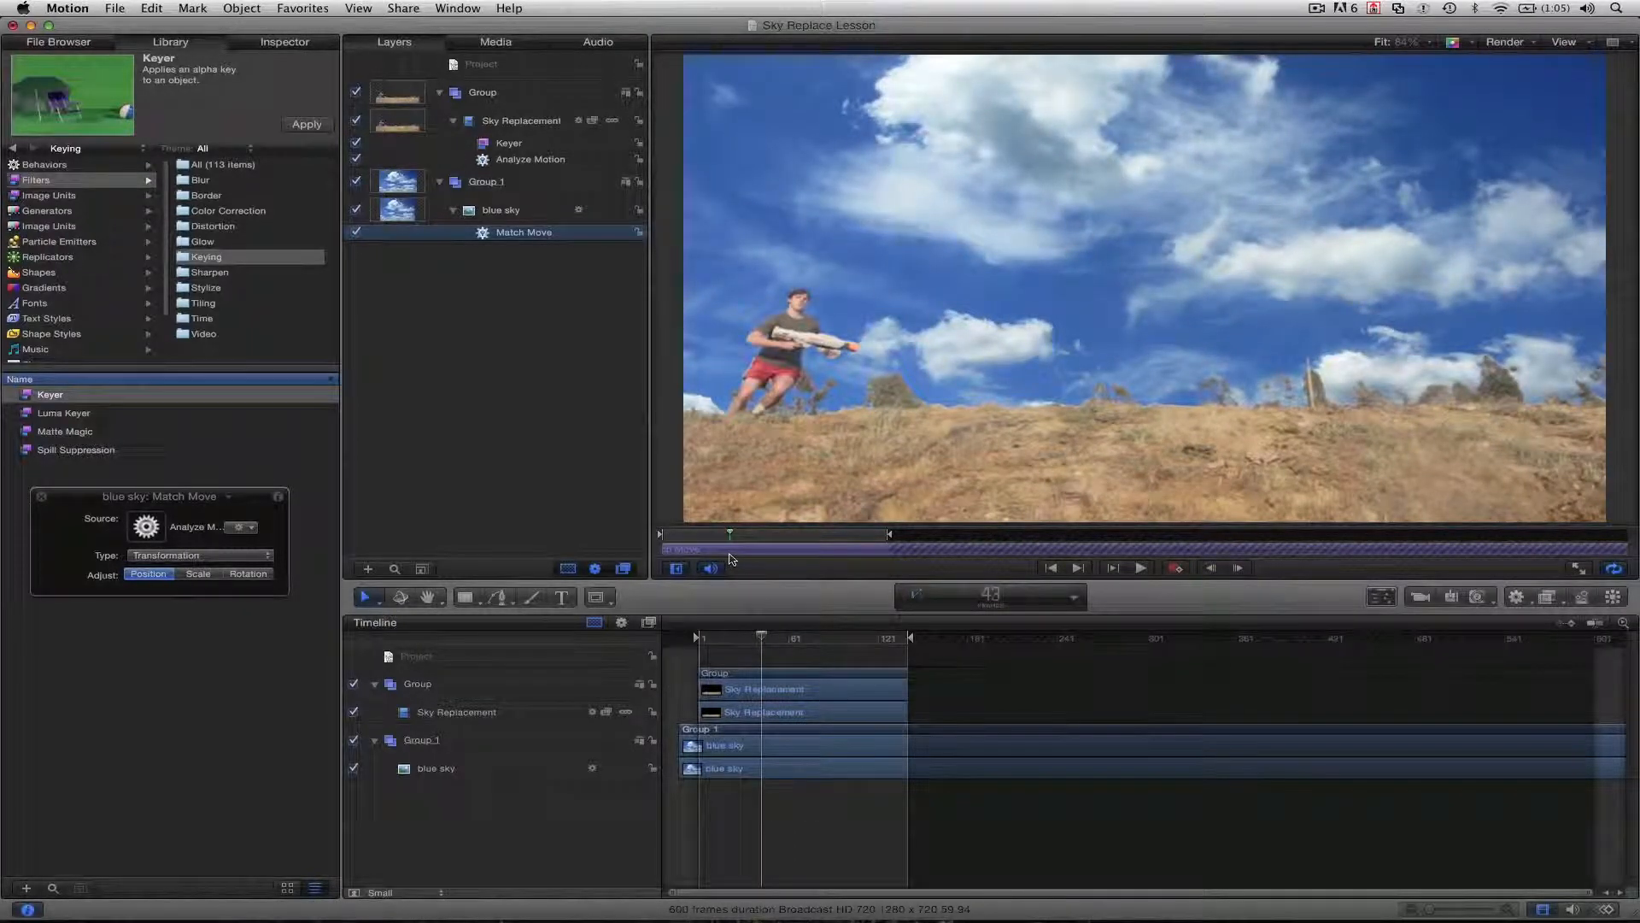
Lower the strength of the Keyer on the Sky Replacement clip to about 34%
{"action": "left_click", "coordinate": [513, 144]}
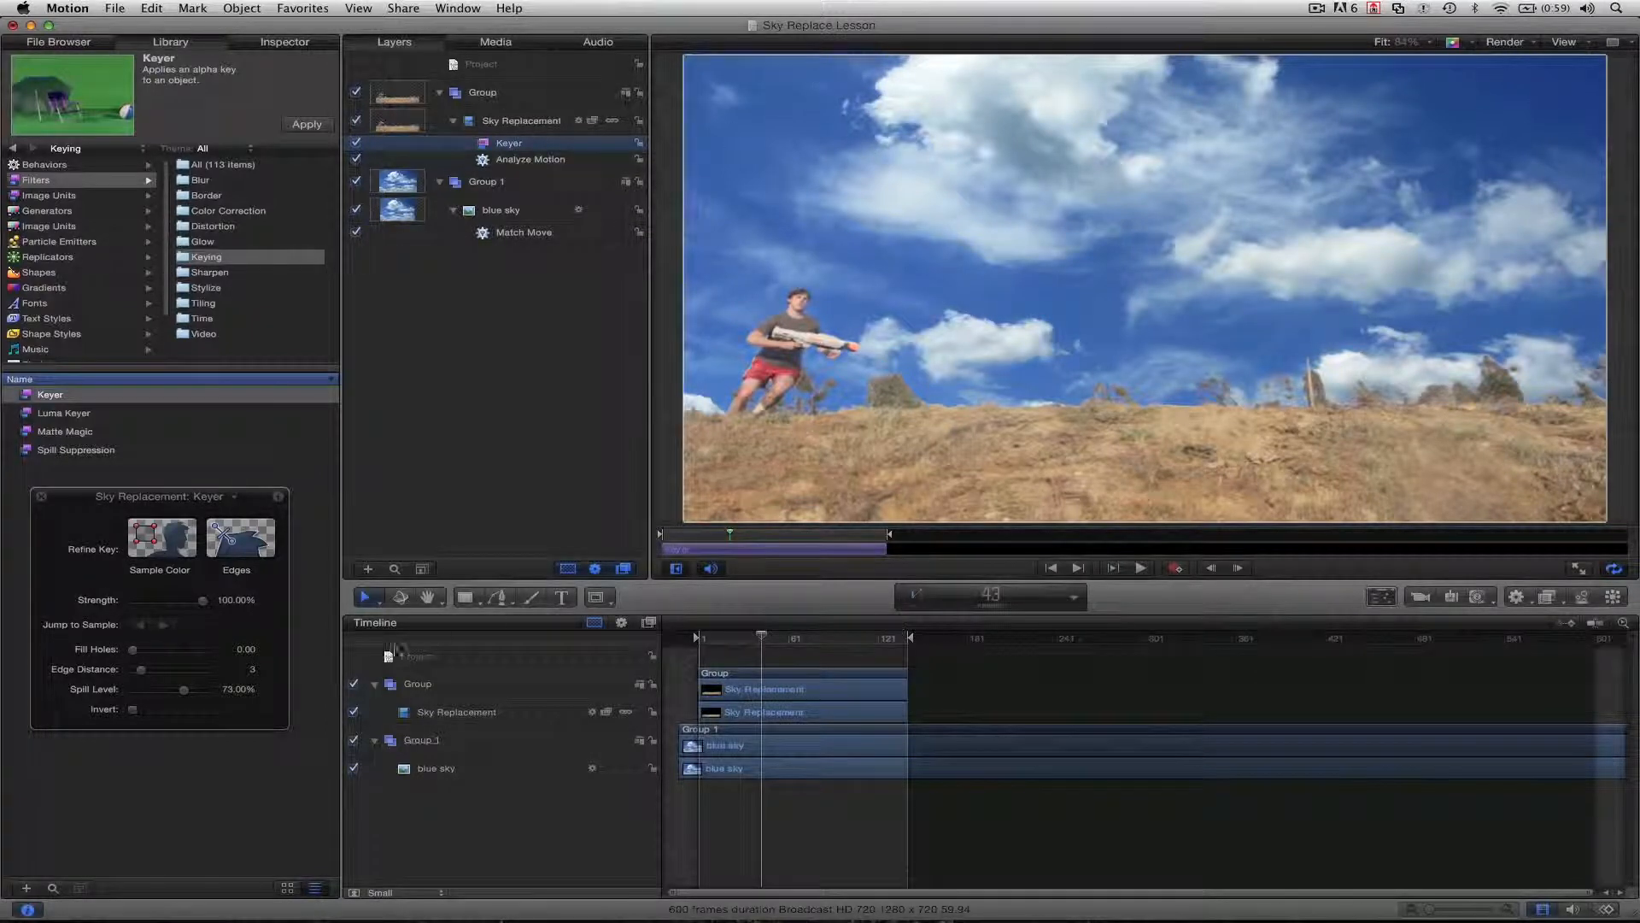
{"action": "mouse_move", "coordinate": [178, 613]}
{"action": "left_mouse_down"}
{"action": "mouse_move", "coordinate": [124, 610]}
{"action": "mouse_move", "coordinate": [166, 603]}
{"action": "mouse_move", "coordinate": [147, 605]}
{"action": "left_mouse_up"}
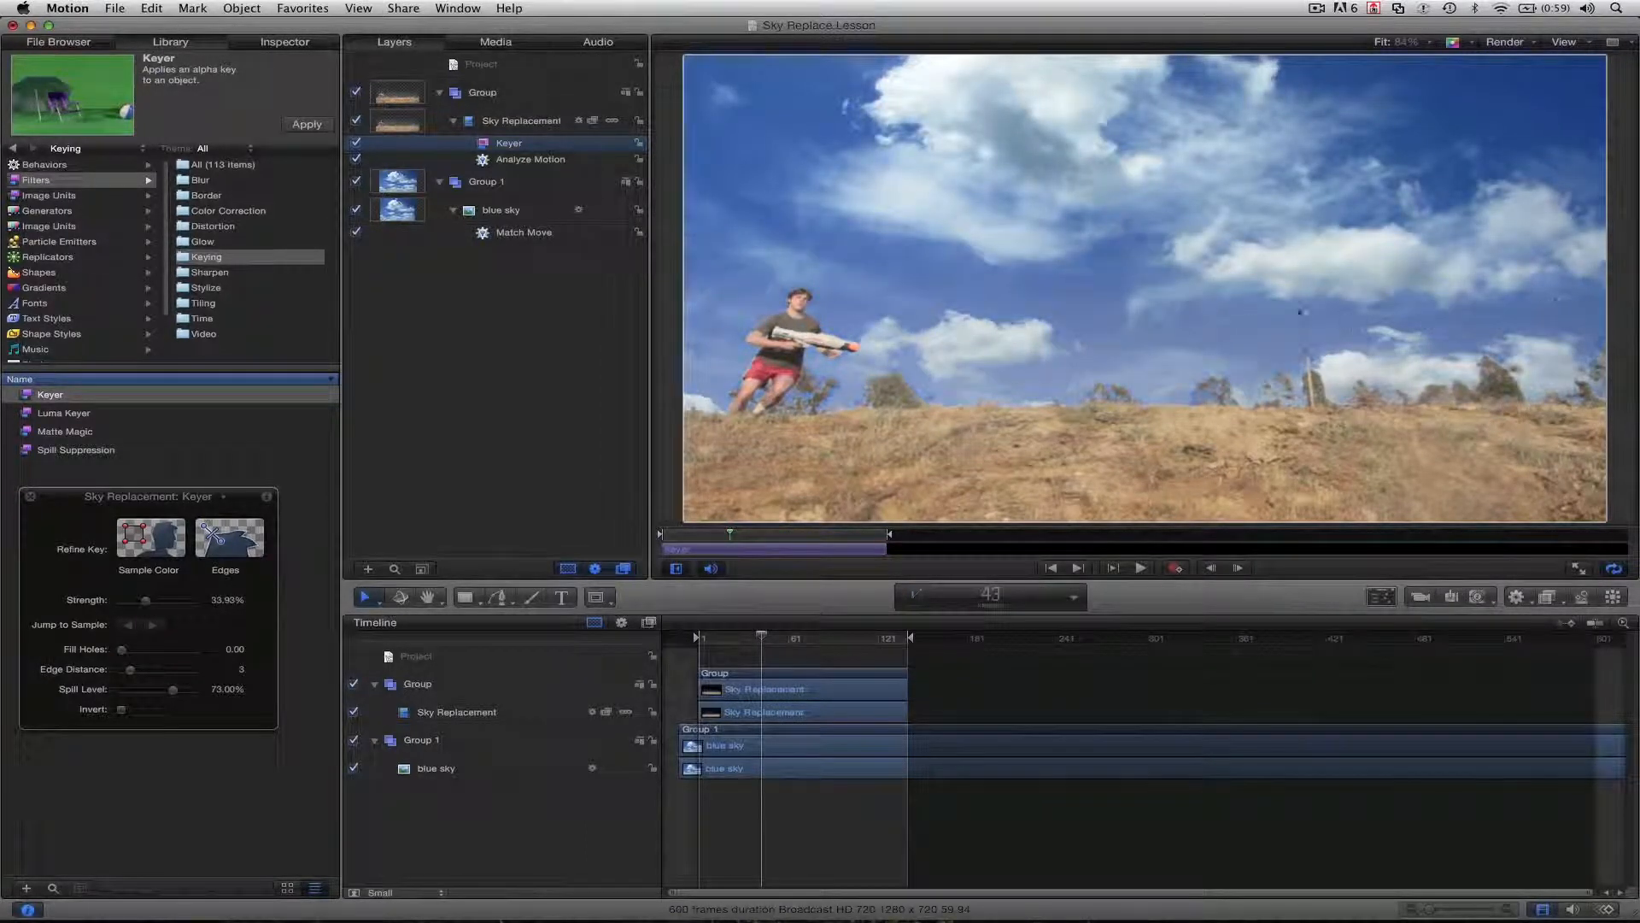
Preview the keyed clip over the blue sky and advance to frame 53 to check the runner's edges
{"action": "key", "text": "space"}
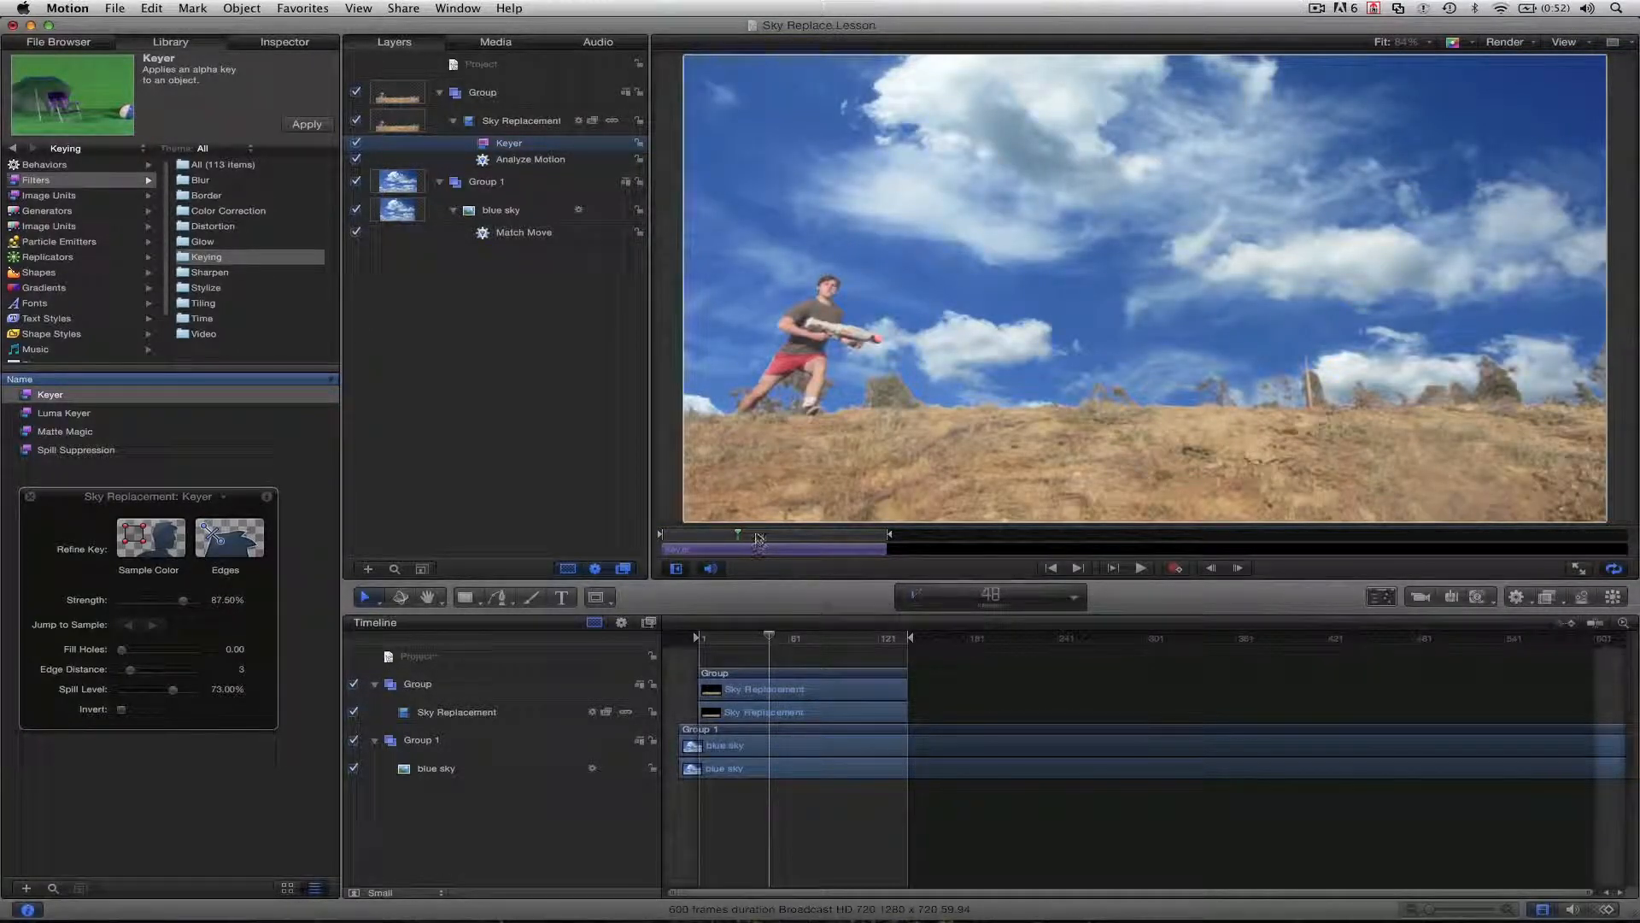
{"action": "mouse_move", "coordinate": [758, 538]}
{"action": "left_mouse_down"}
{"action": "mouse_move", "coordinate": [846, 536]}
{"action": "mouse_move", "coordinate": [746, 564]}
{"action": "left_mouse_up"}
{"action": "key", "text": "space"}
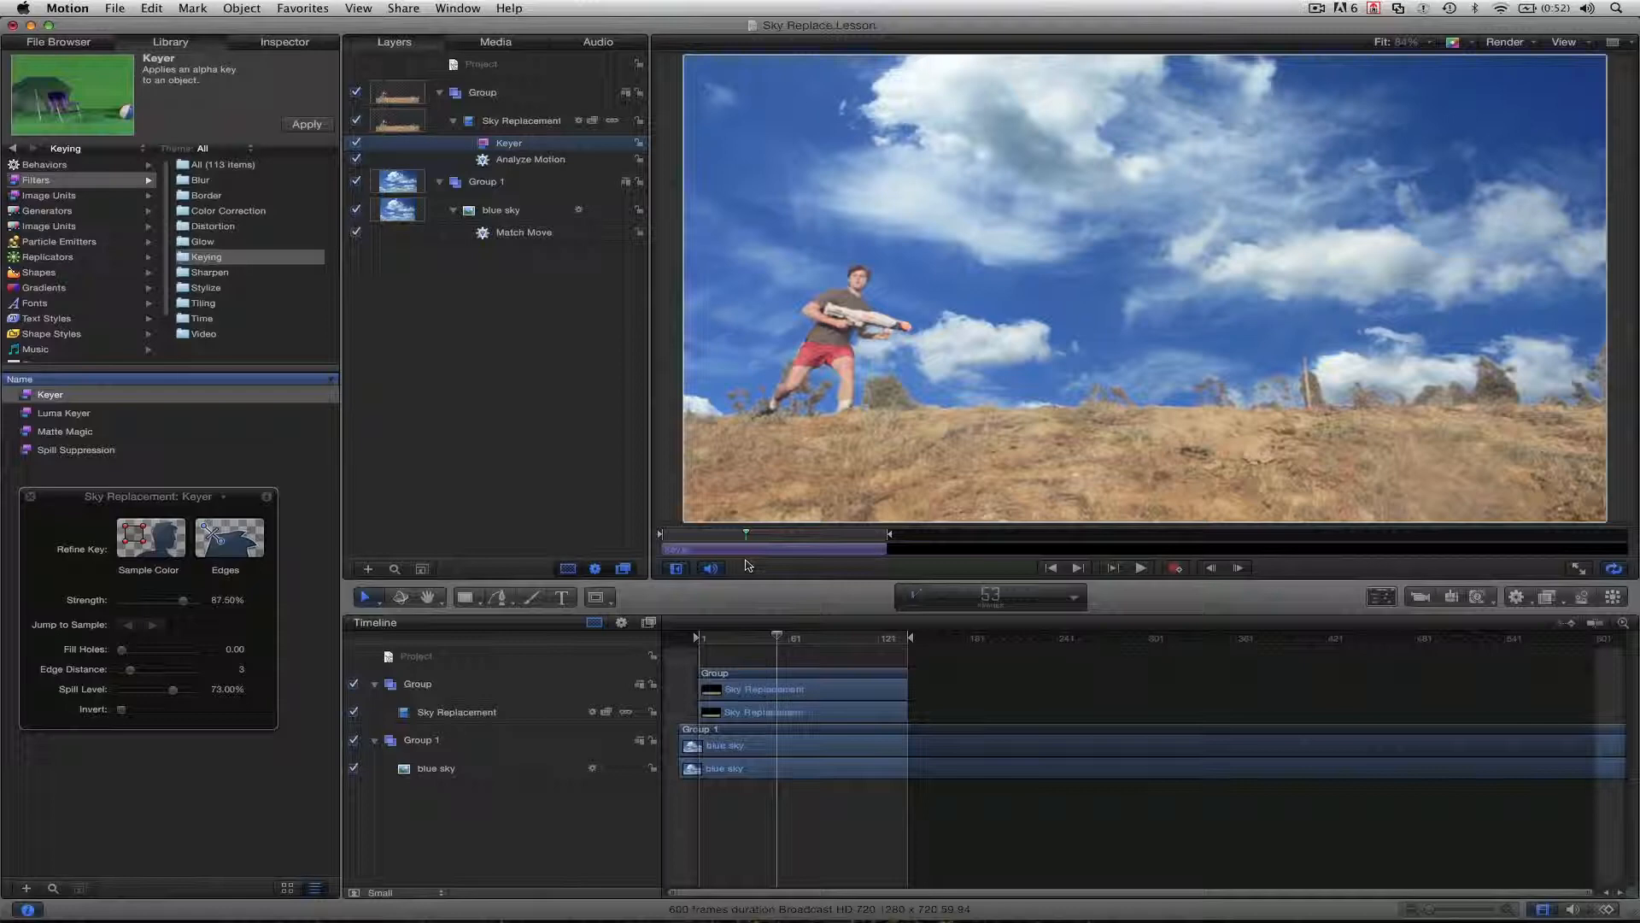
Apply a Hue/Saturation color correction filter to the blue sky image and set its saturation to -0.12
{"action": "left_click", "coordinate": [300, 47]}
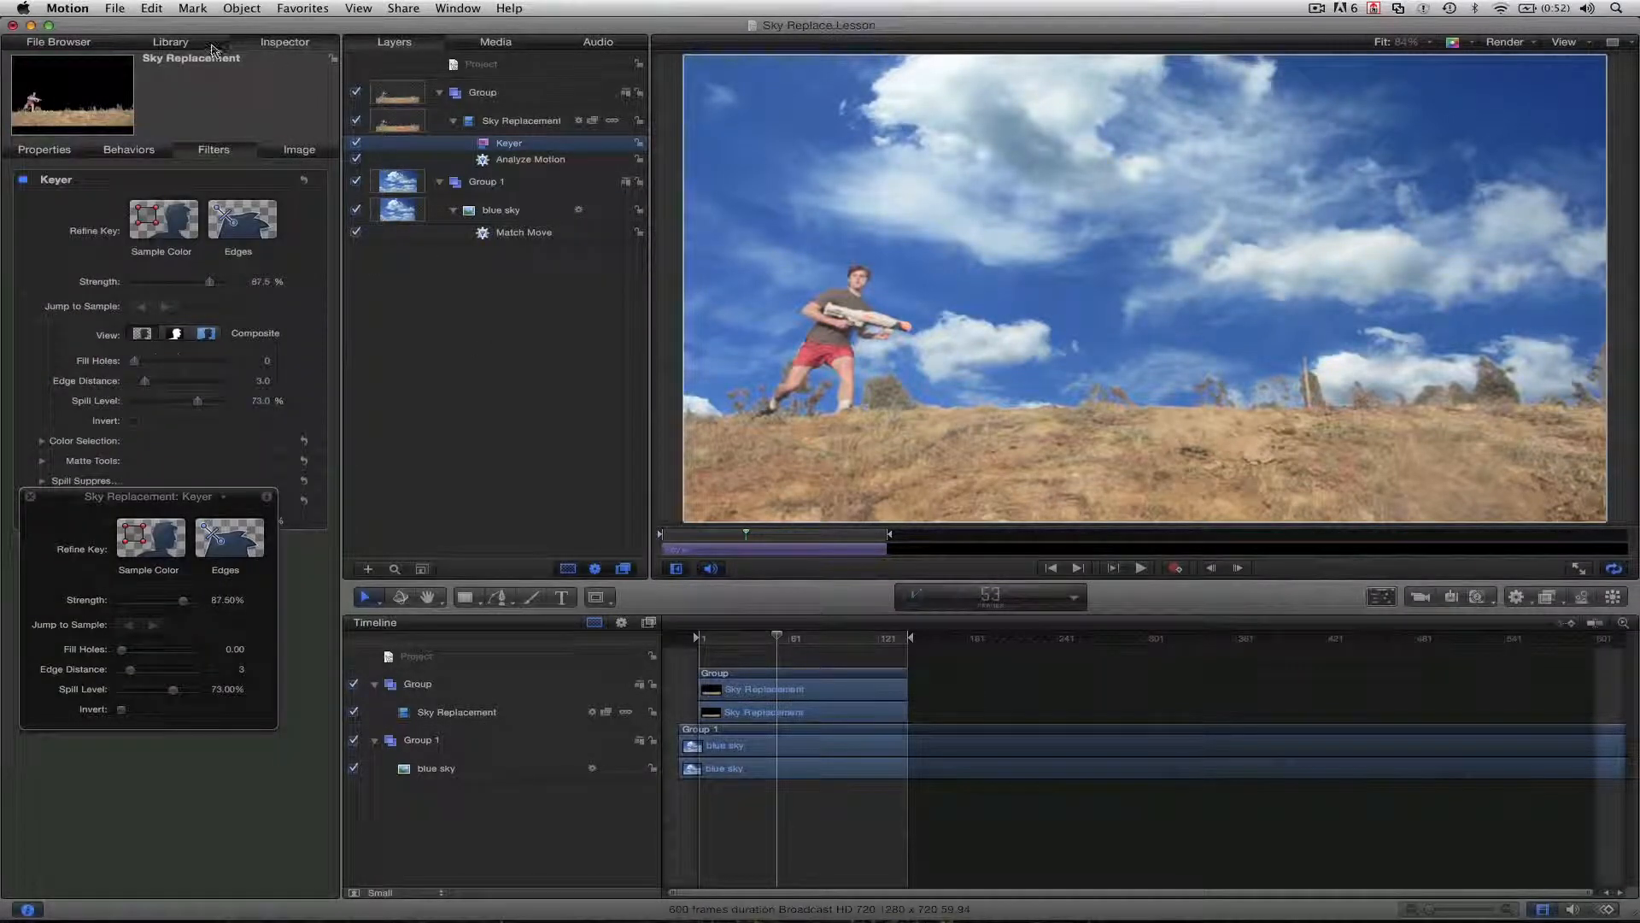
{"action": "left_click", "coordinate": [170, 42]}
{"action": "left_click", "coordinate": [71, 183]}
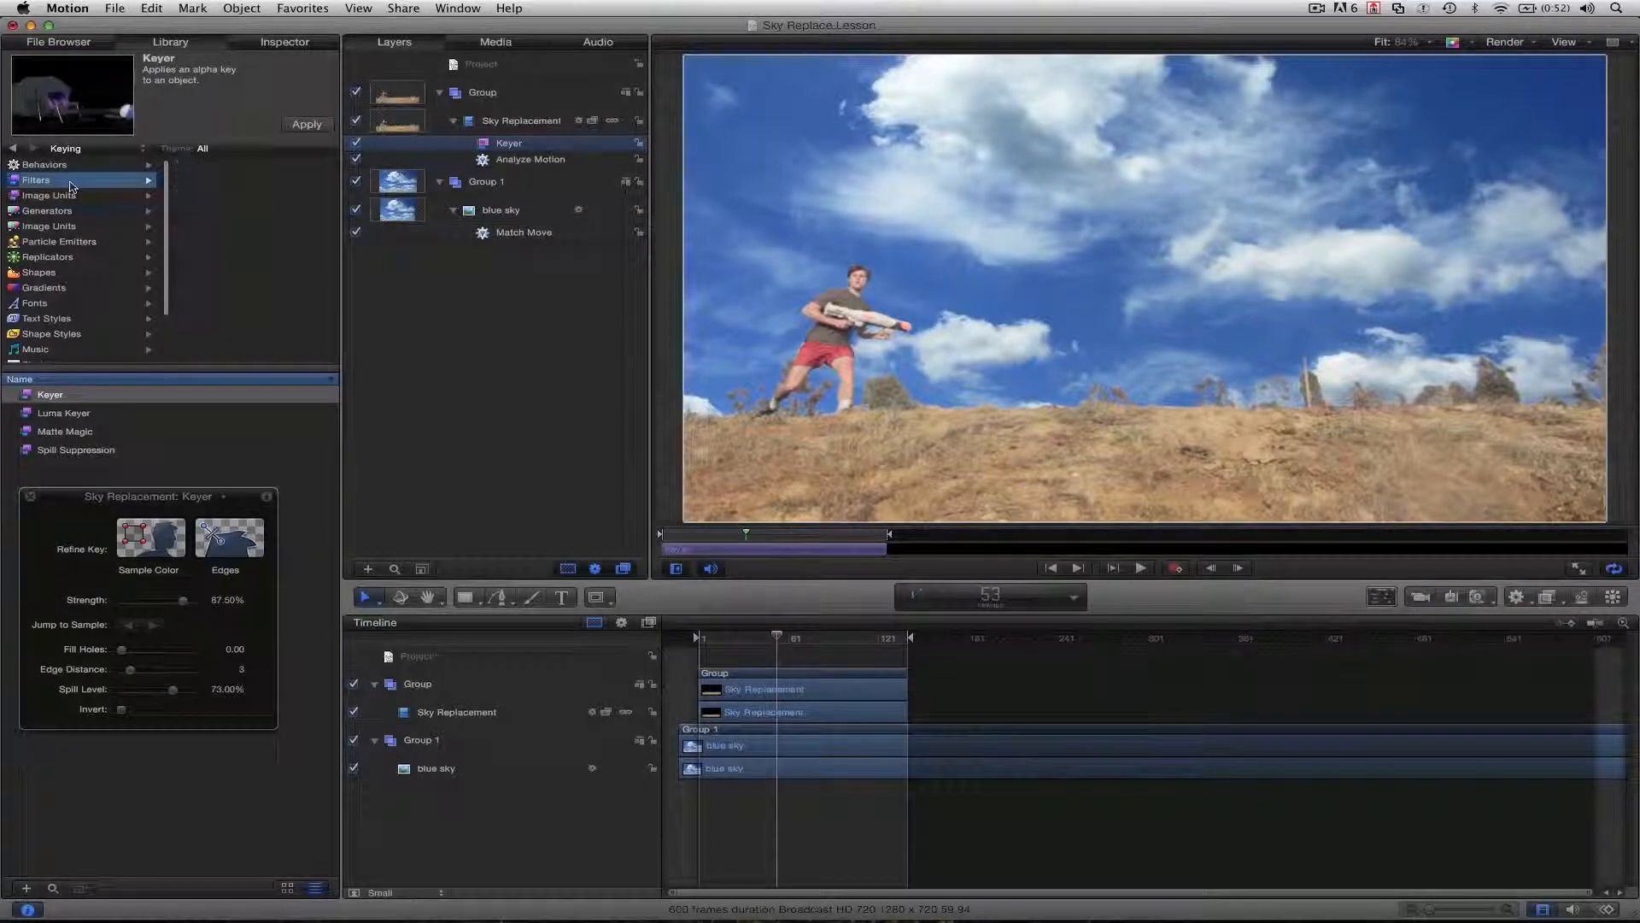
{"action": "left_click", "coordinate": [232, 212]}
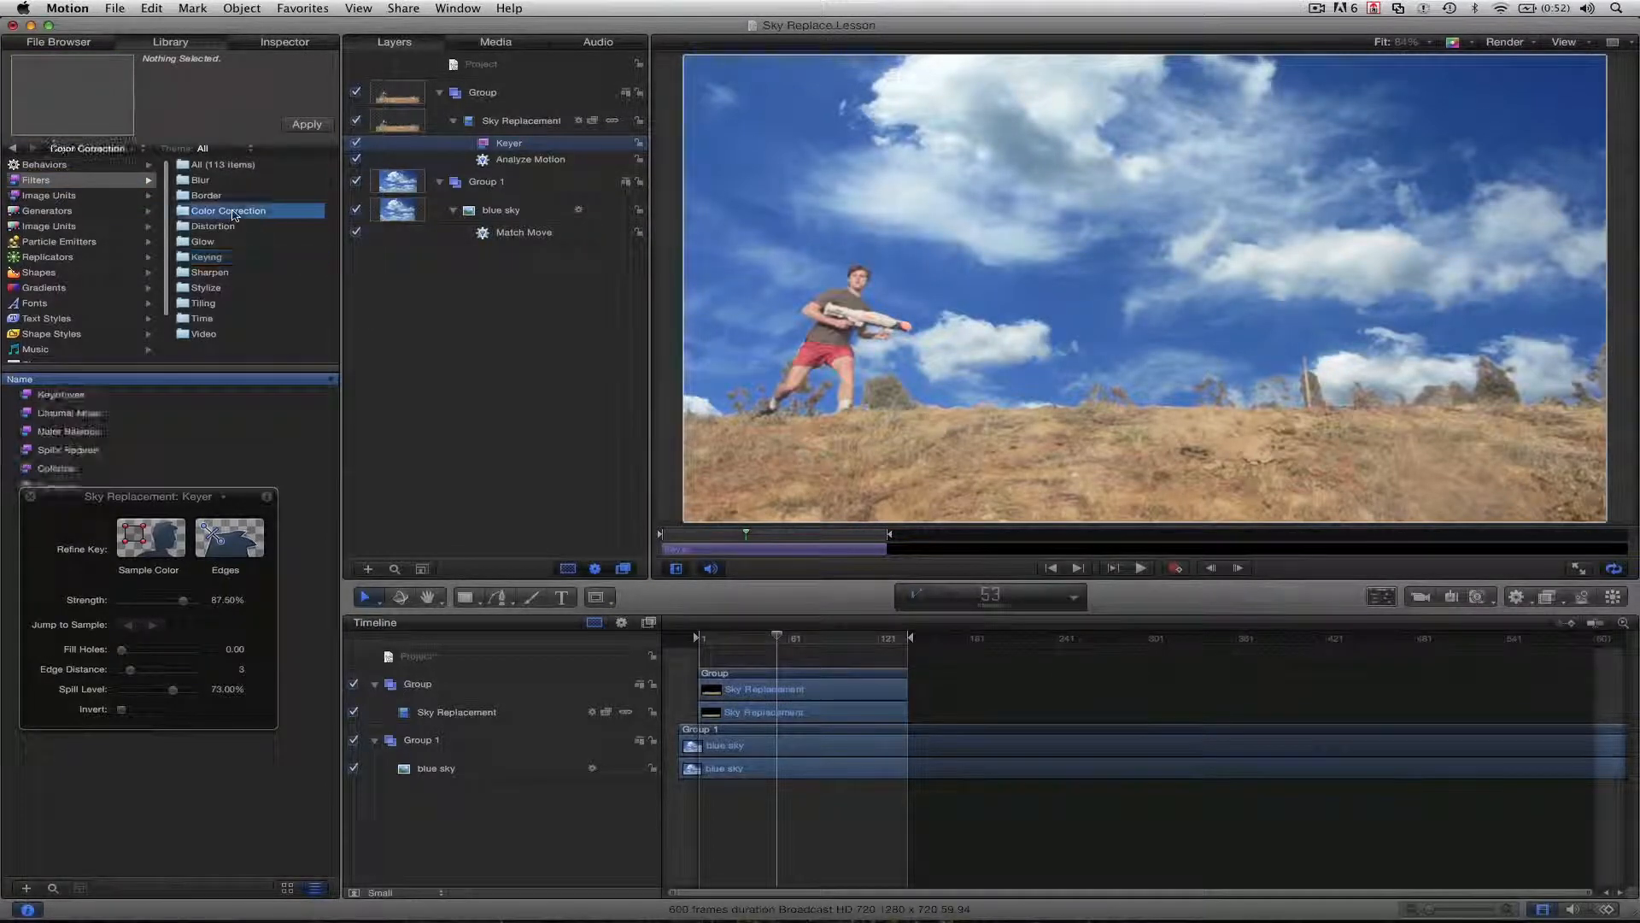
{"action": "left_click_drag", "start_coordinate": [102, 495], "coordinate": [321, 357]}
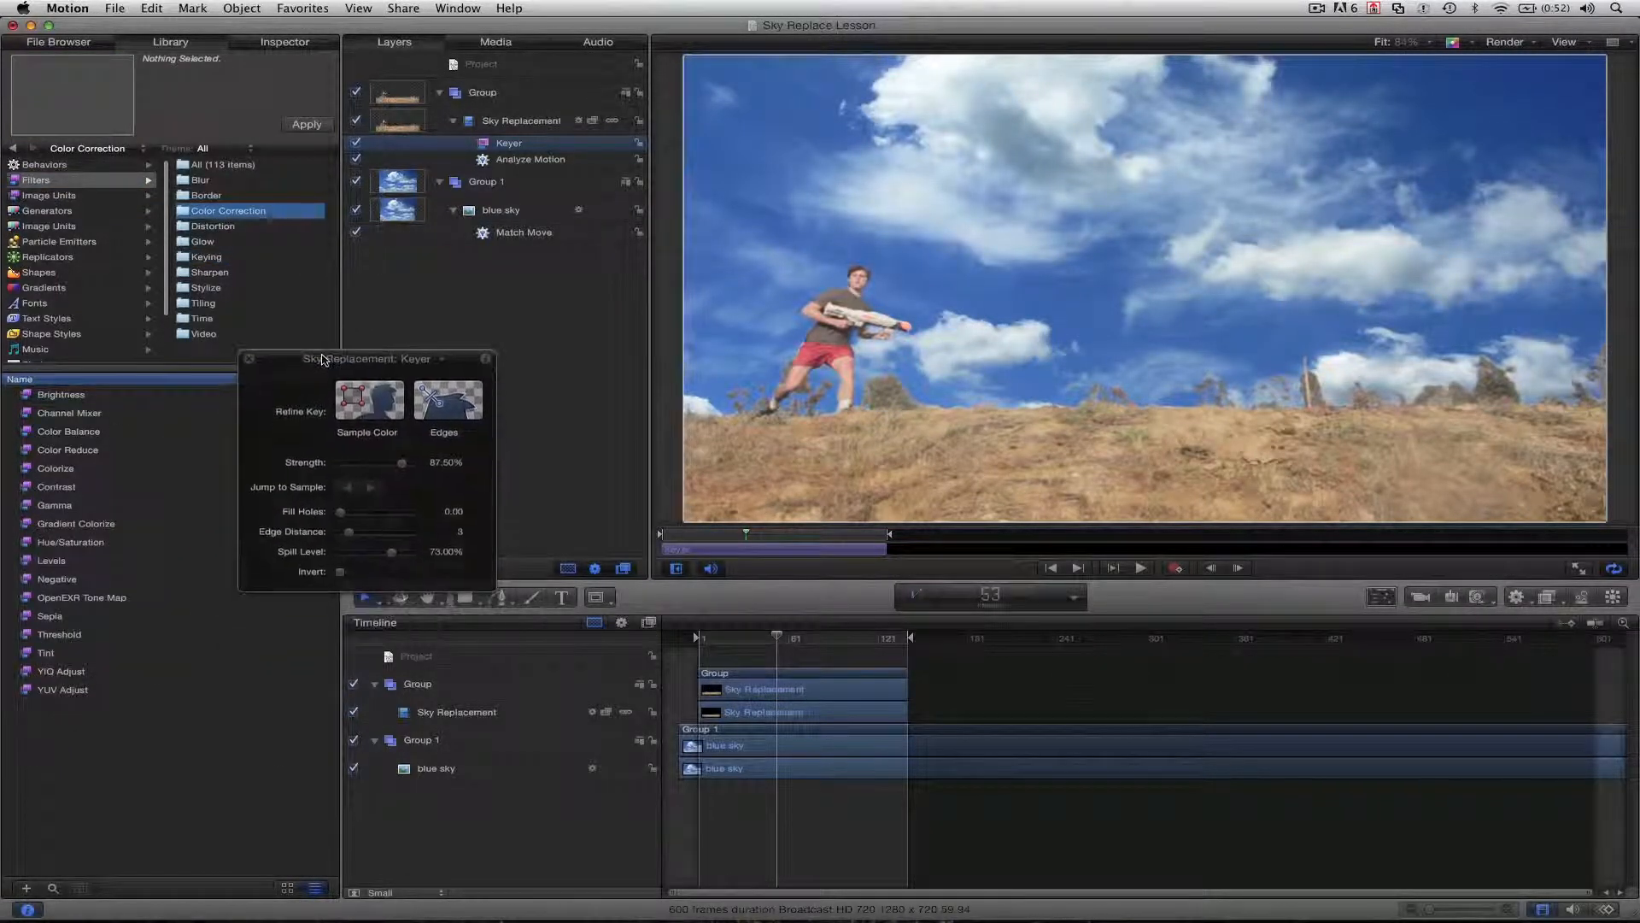
{"action": "left_click", "coordinate": [81, 543]}
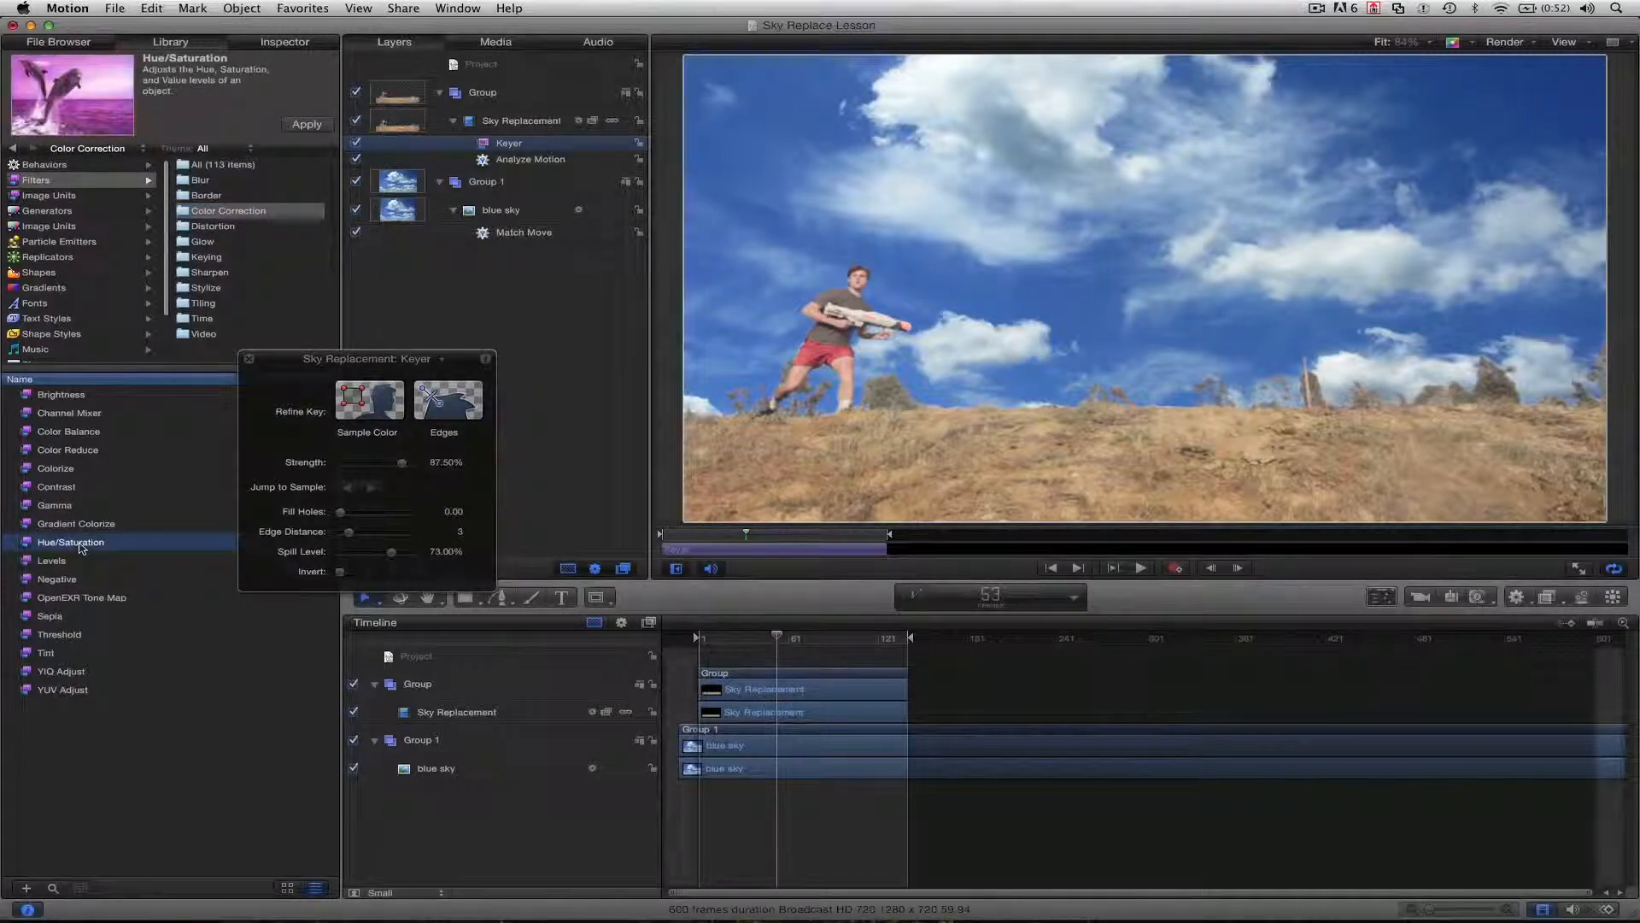
{"action": "left_click_drag", "start_coordinate": [81, 547], "coordinate": [509, 217]}
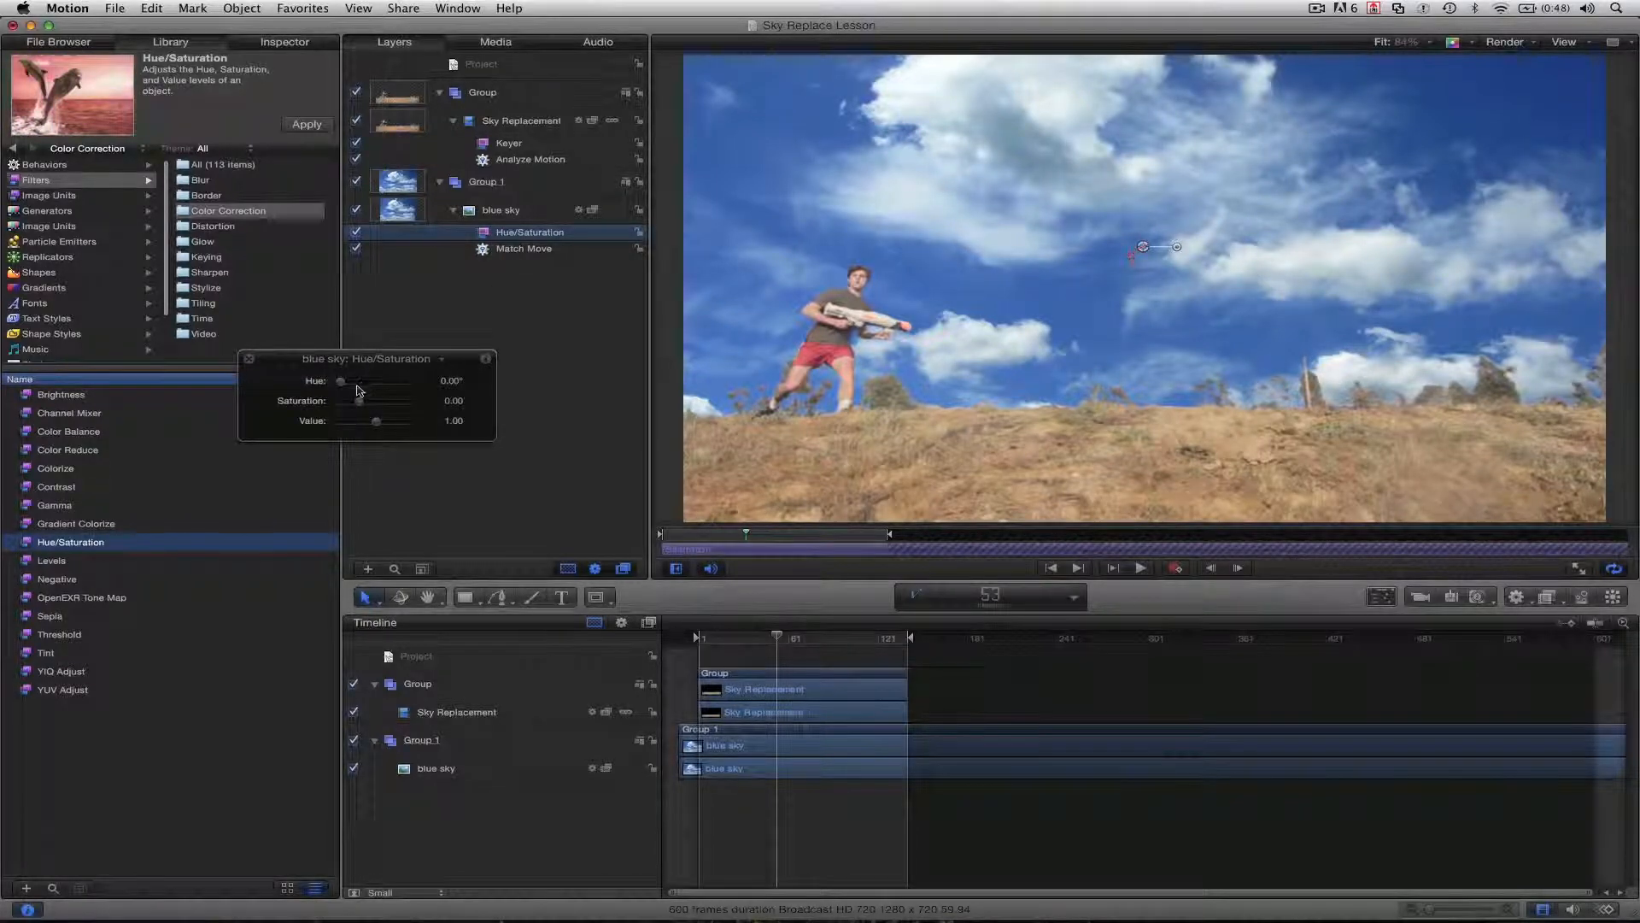
{"action": "mouse_move", "coordinate": [341, 382]}
{"action": "left_mouse_down"}
{"action": "mouse_move", "coordinate": [361, 385]}
{"action": "mouse_move", "coordinate": [329, 390]}
{"action": "left_mouse_up"}
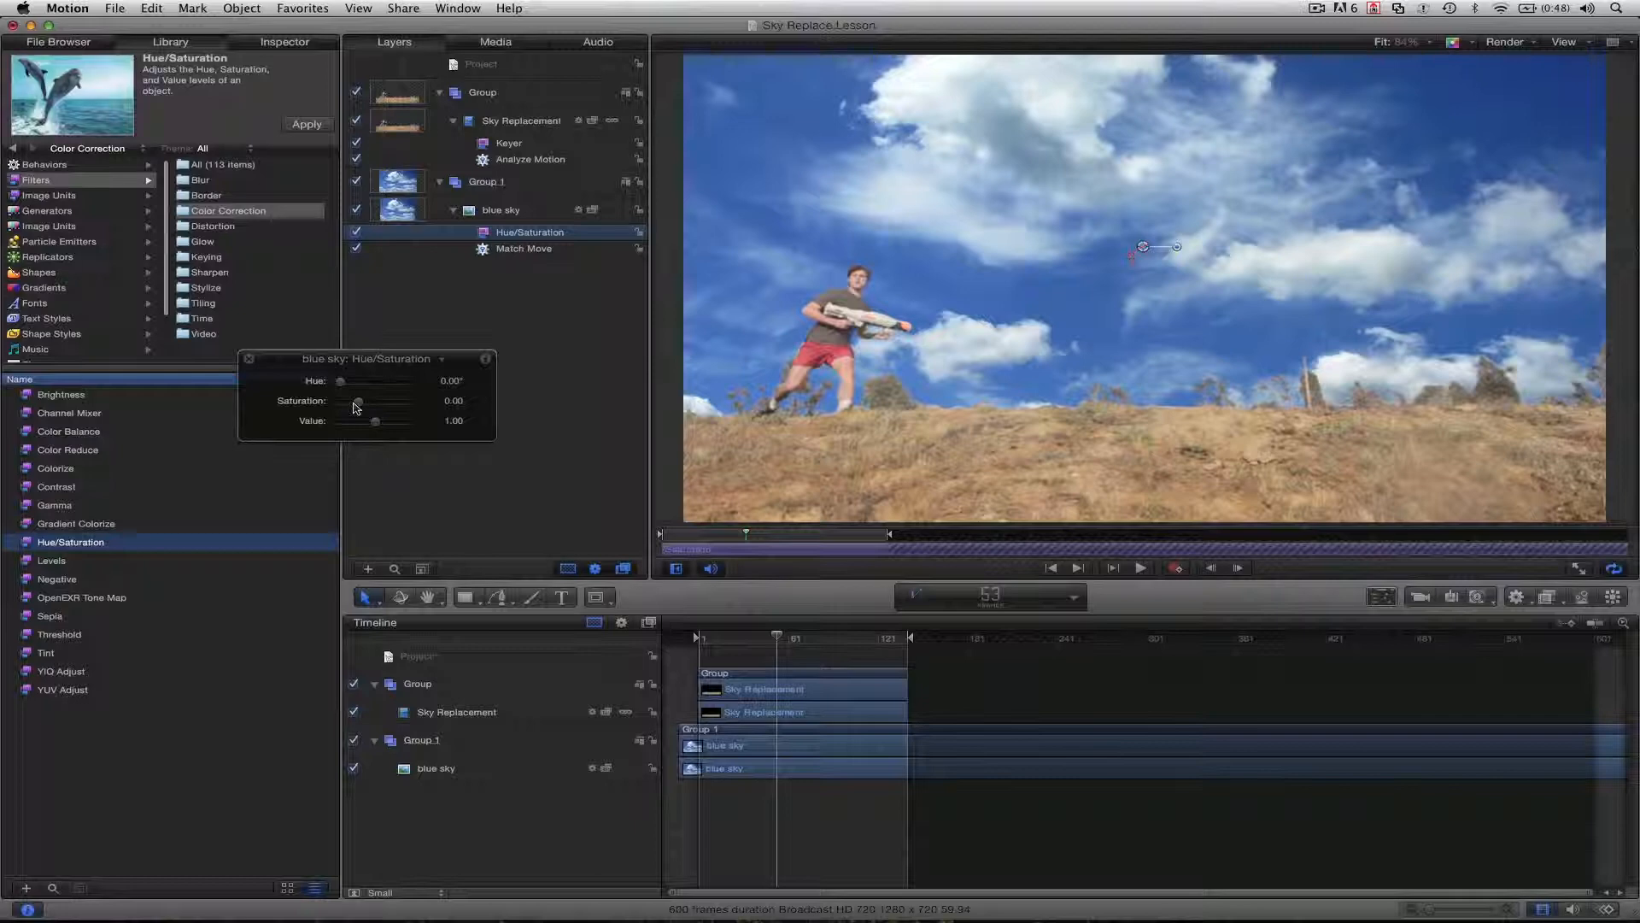
{"action": "left_click_drag", "start_coordinate": [353, 402], "coordinate": [355, 411]}
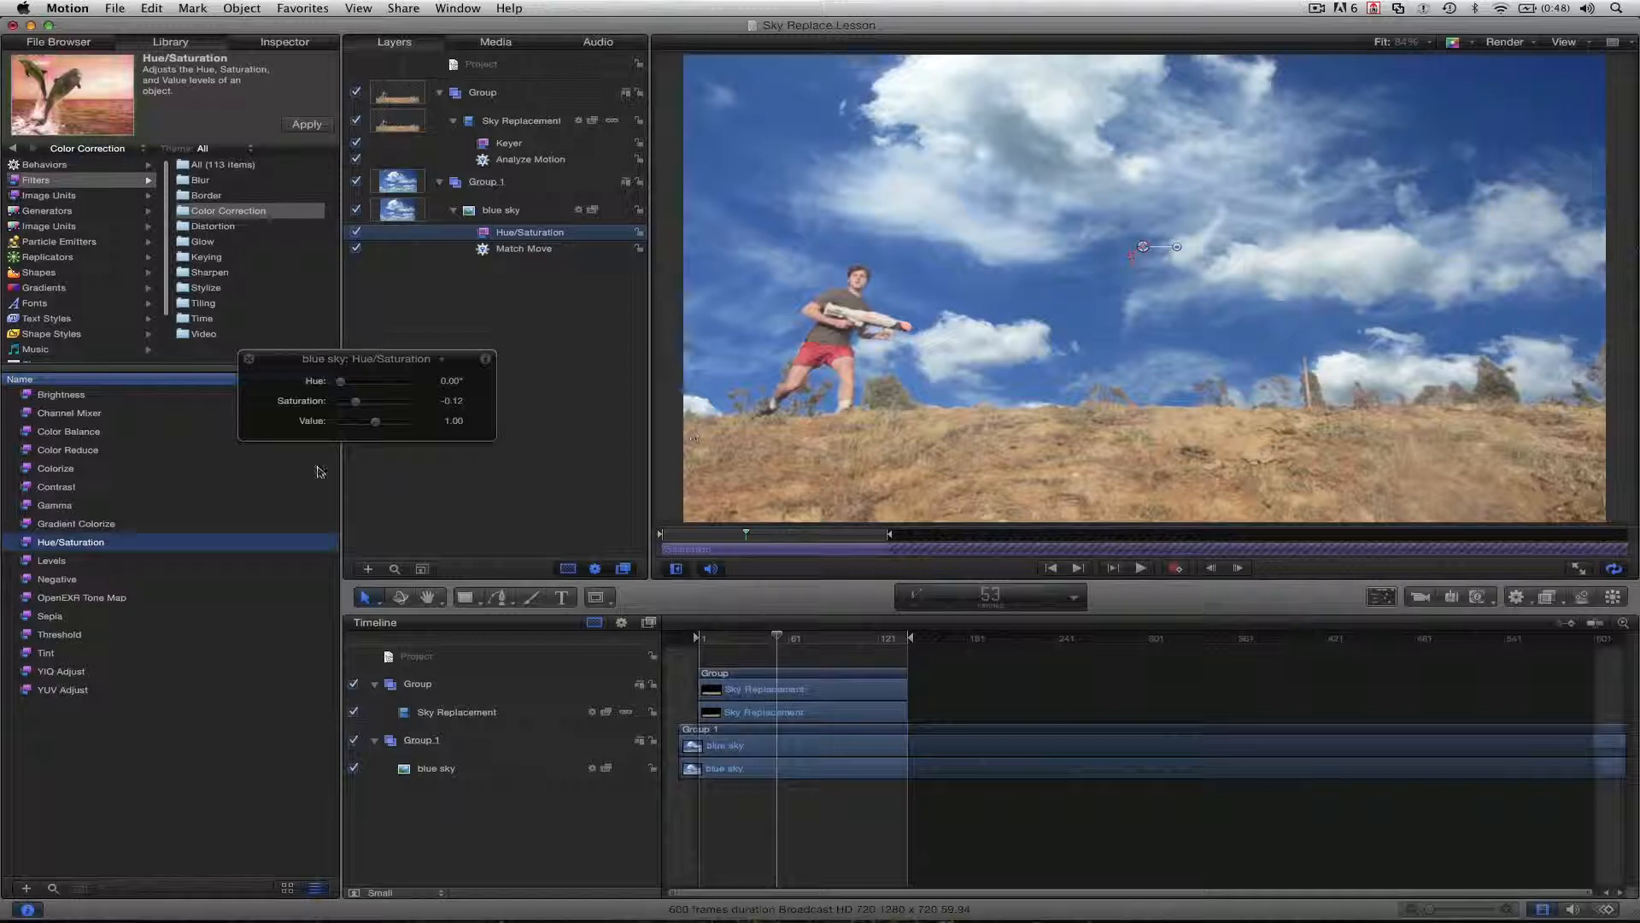
Add a Levels filter to the blue sky image and brighten its RGB midtones using the histogram's midtone marker
{"action": "left_click", "coordinate": [53, 564]}
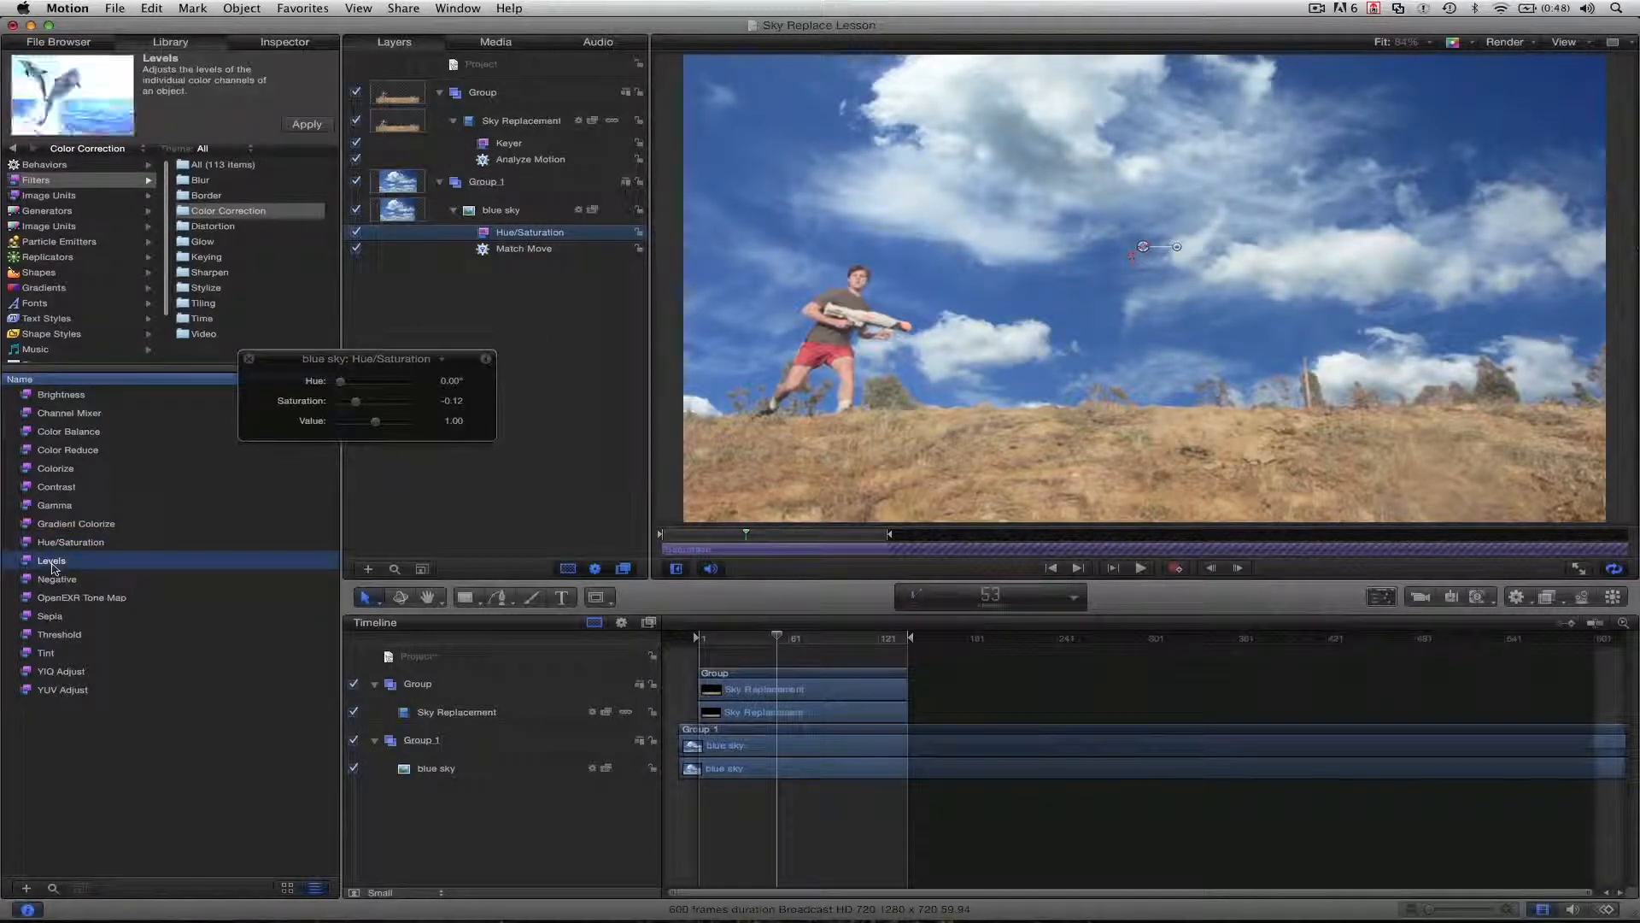
{"action": "left_click_drag", "start_coordinate": [52, 564], "coordinate": [530, 211]}
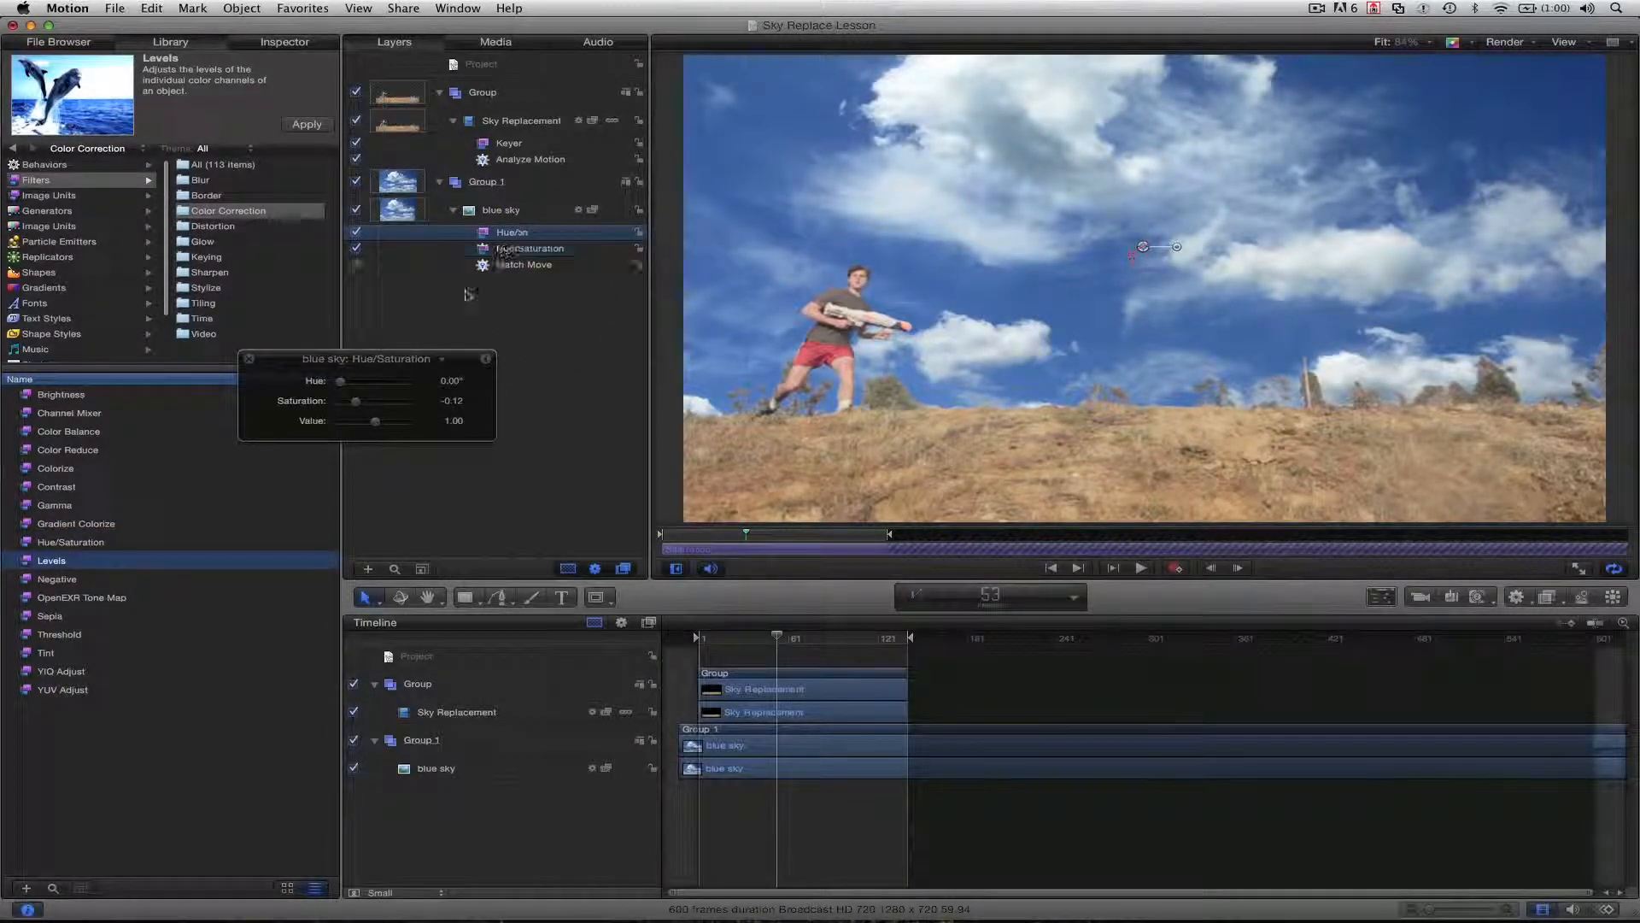
{"action": "left_click", "coordinate": [288, 43]}
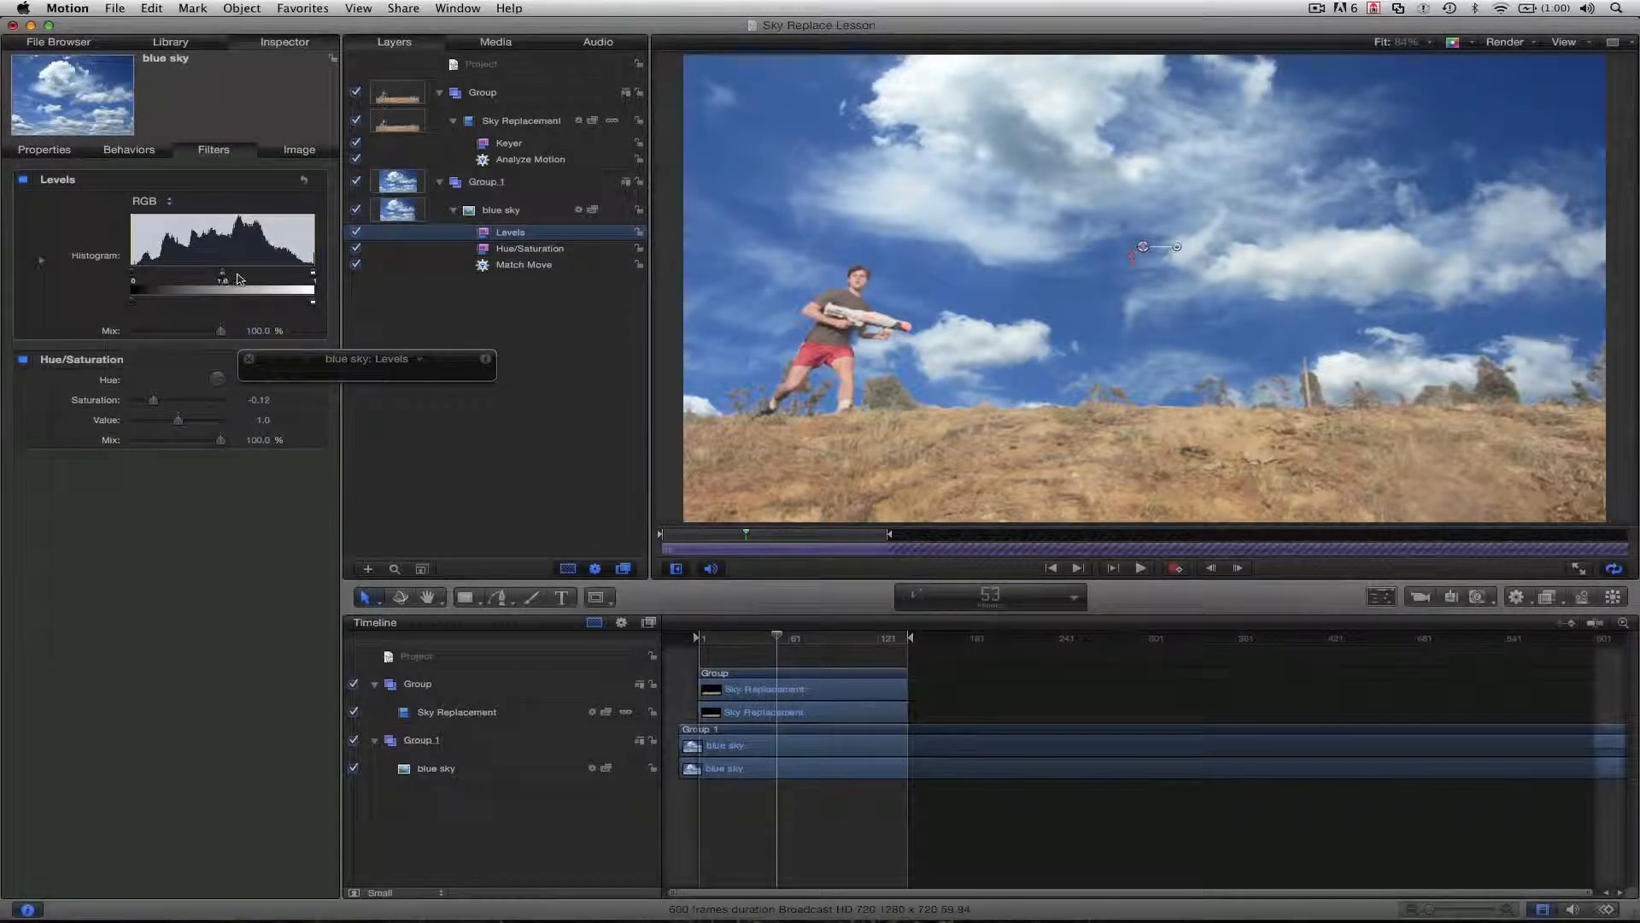
{"action": "left_click_drag", "start_coordinate": [240, 279], "coordinate": [208, 278]}
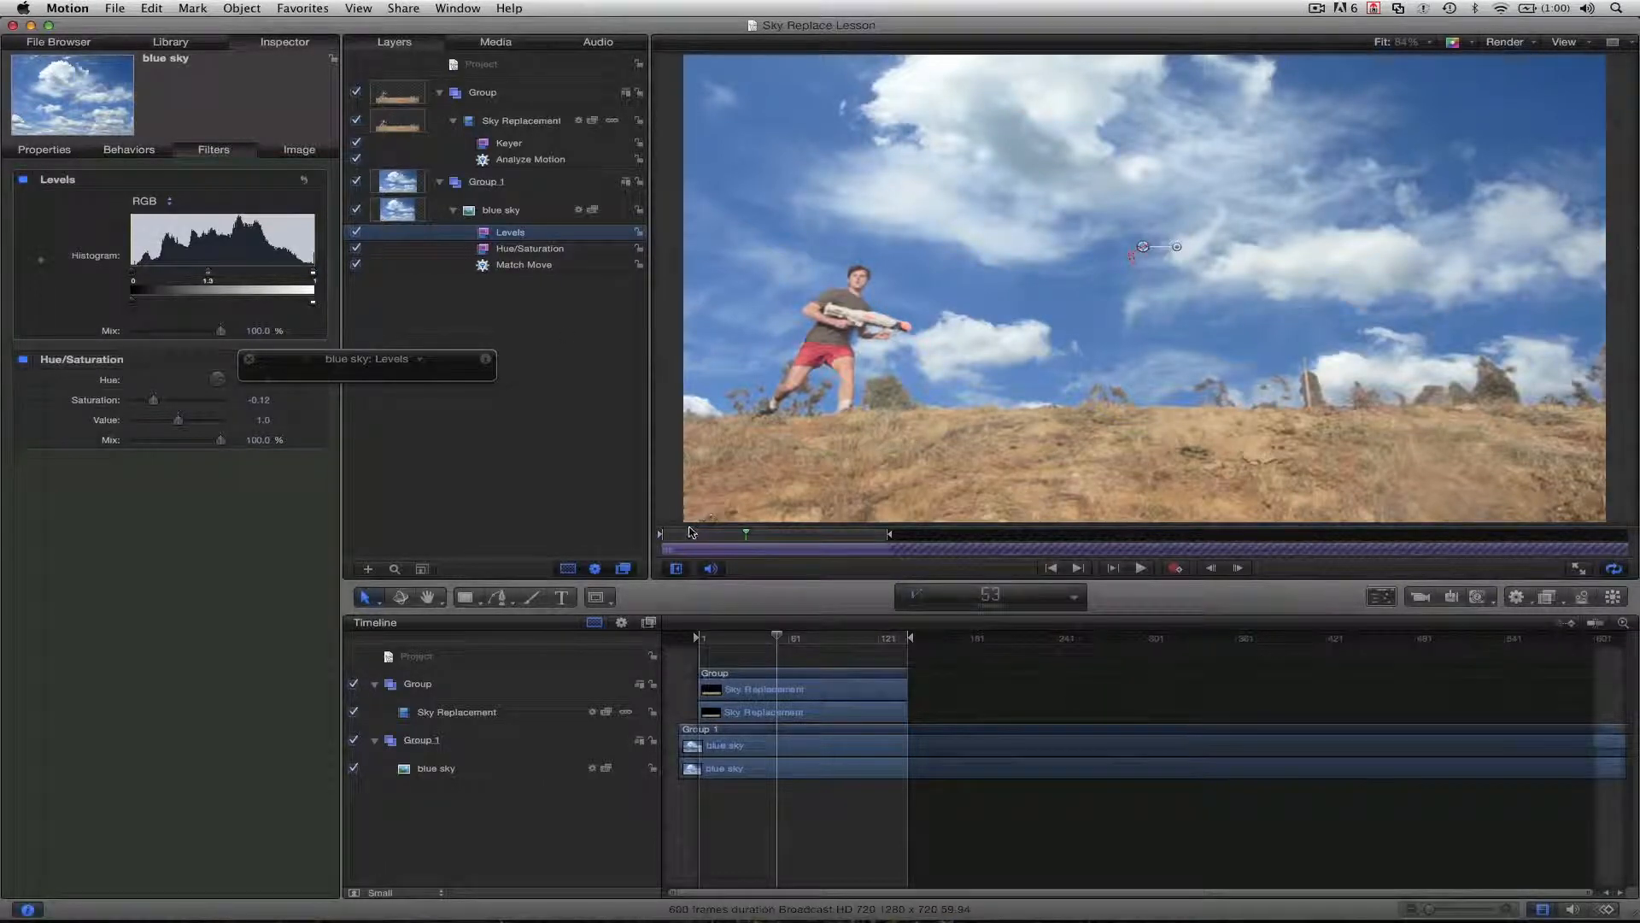
Compare the composite with the original footage at frame 92 by turning the Keyer filter off and on again
{"action": "left_click_drag", "start_coordinate": [691, 533], "coordinate": [809, 537]}
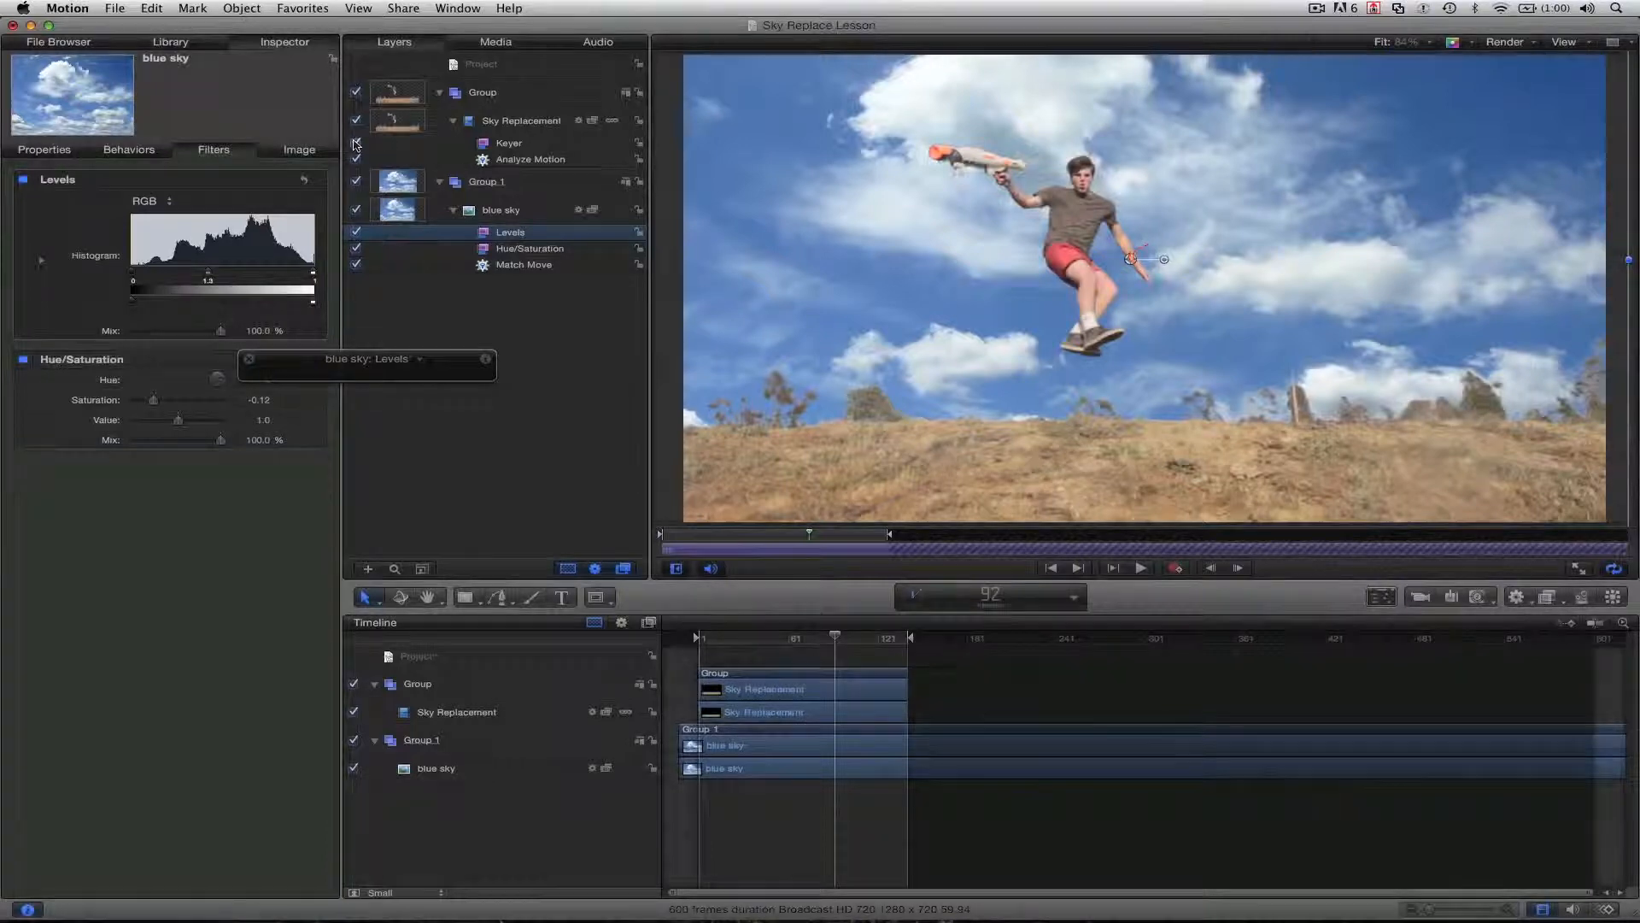
{"action": "left_click", "coordinate": [356, 143]}
{"action": "left_click", "coordinate": [356, 142]}
{"action": "left_click", "coordinate": [357, 143]}
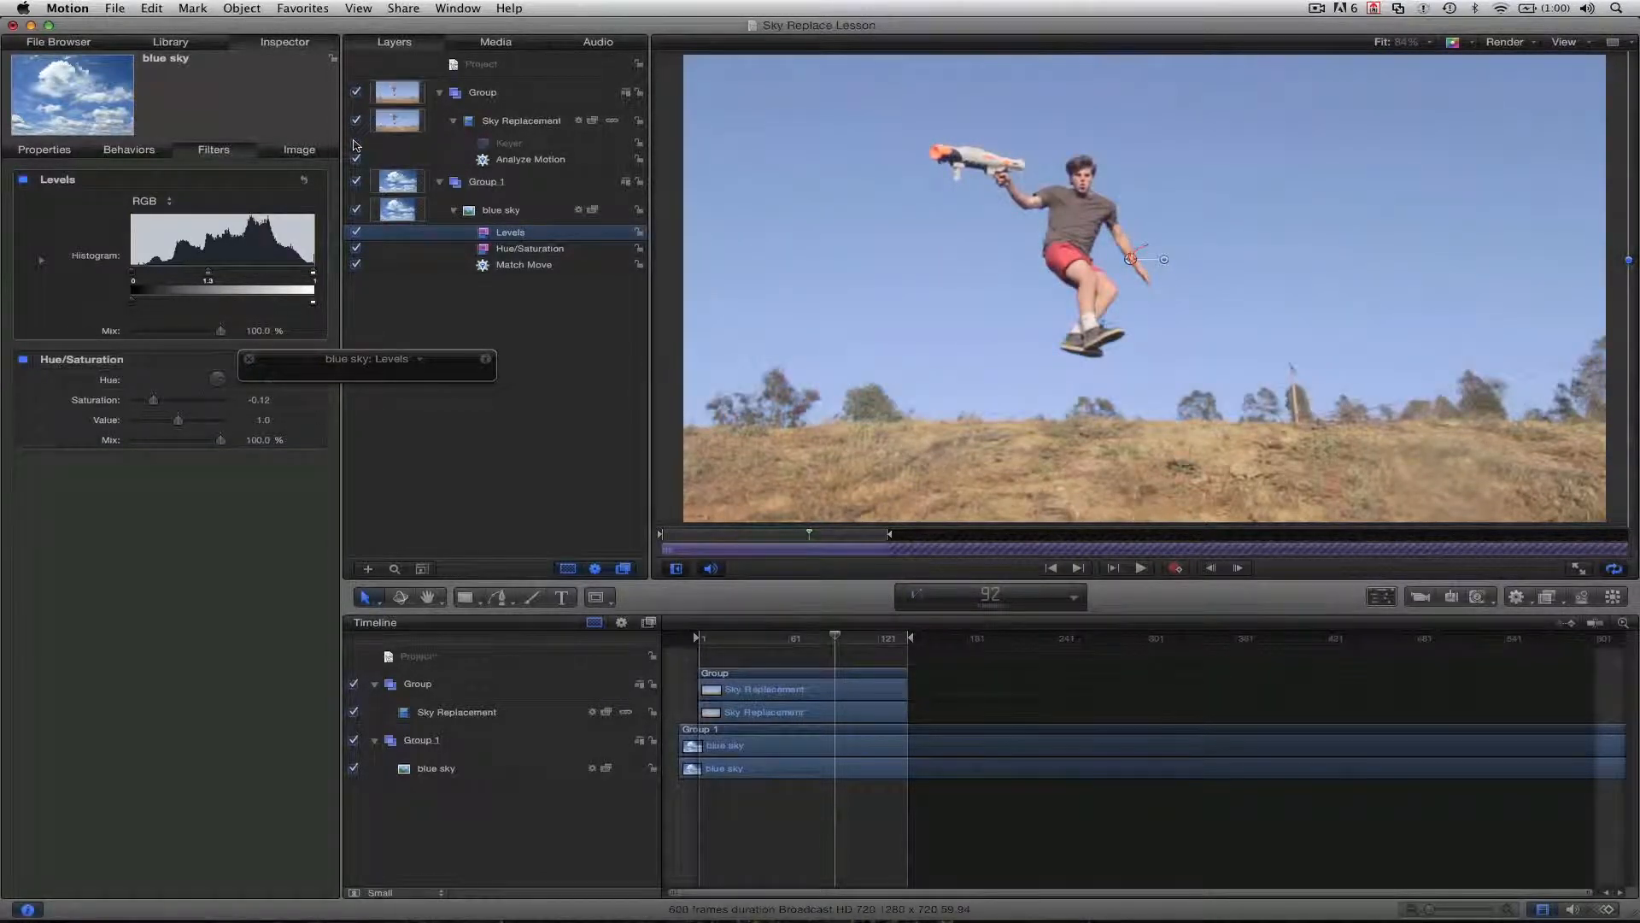
{"action": "left_click", "coordinate": [356, 143]}
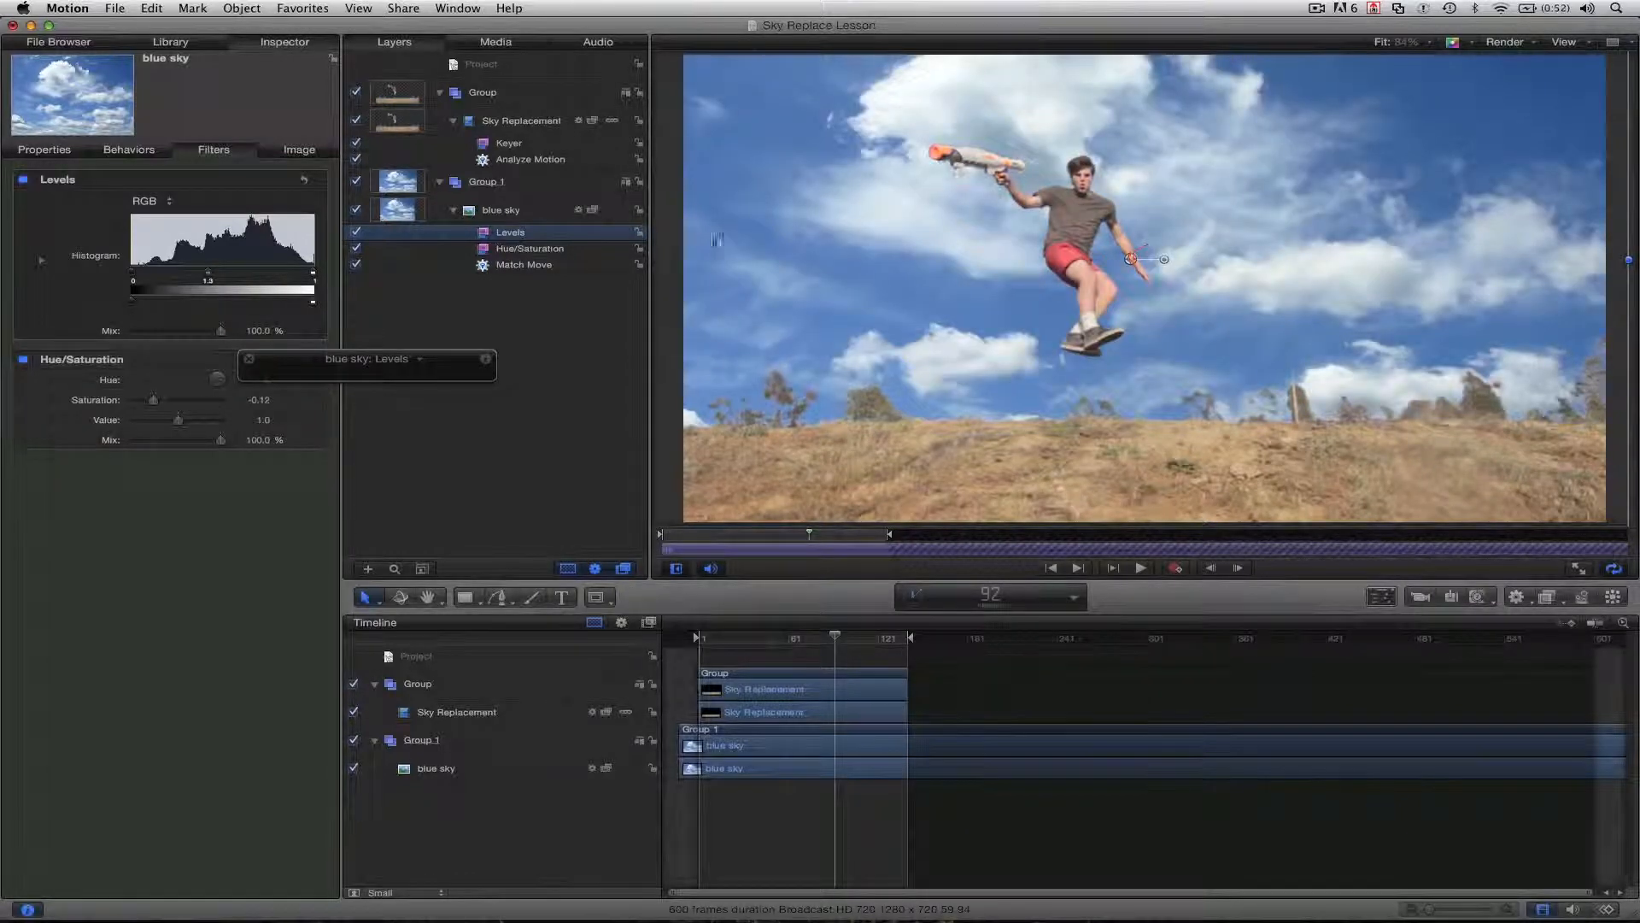